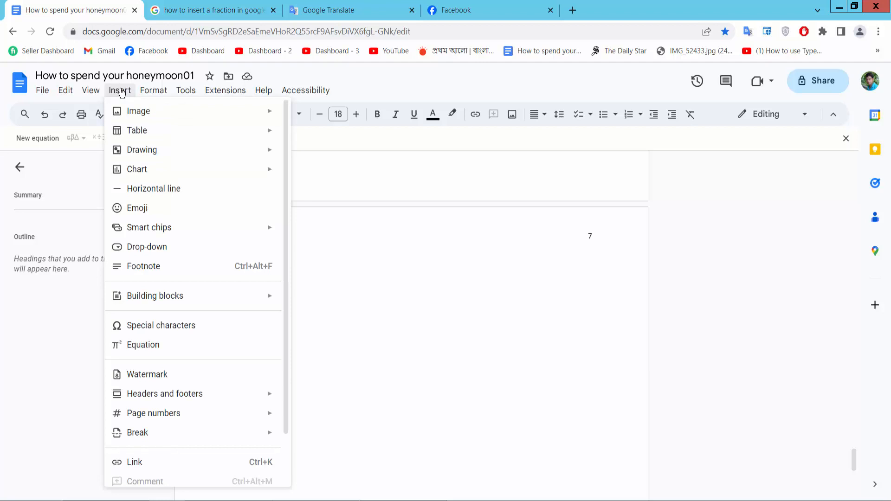
Insert a column chart into the document and open its linked source spreadsheet.
mouse_move(163, 176)
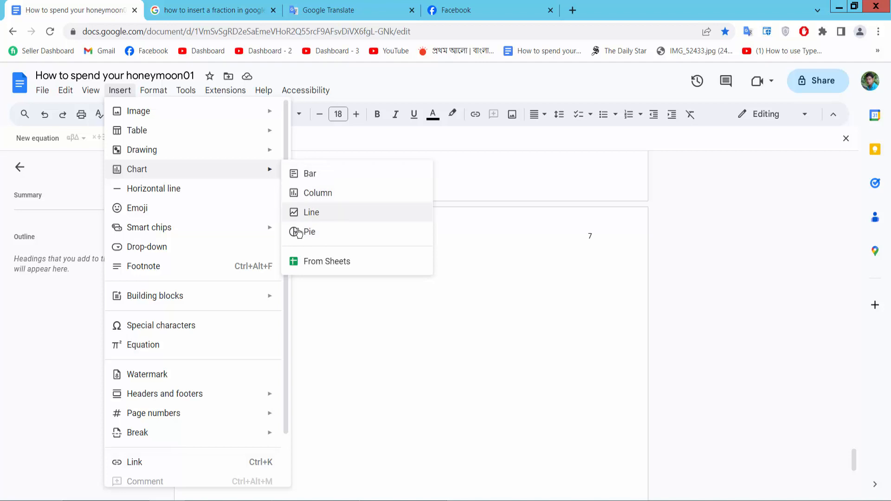
click(323, 194)
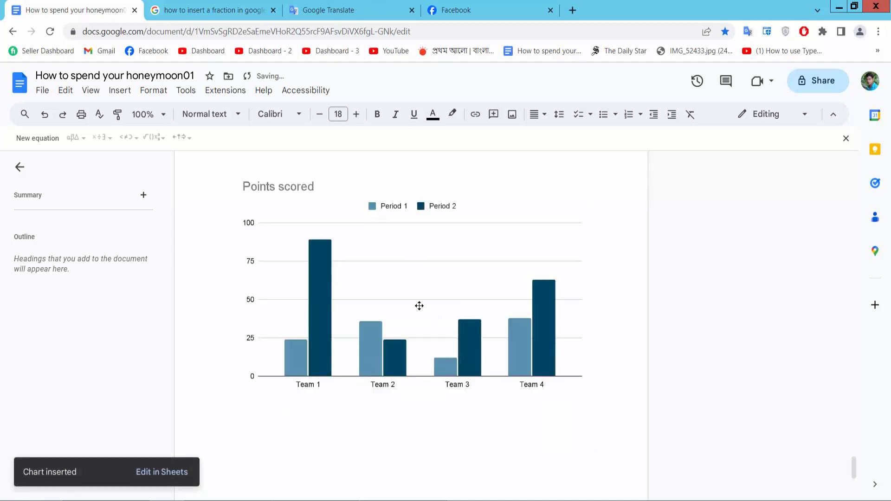
click(437, 284)
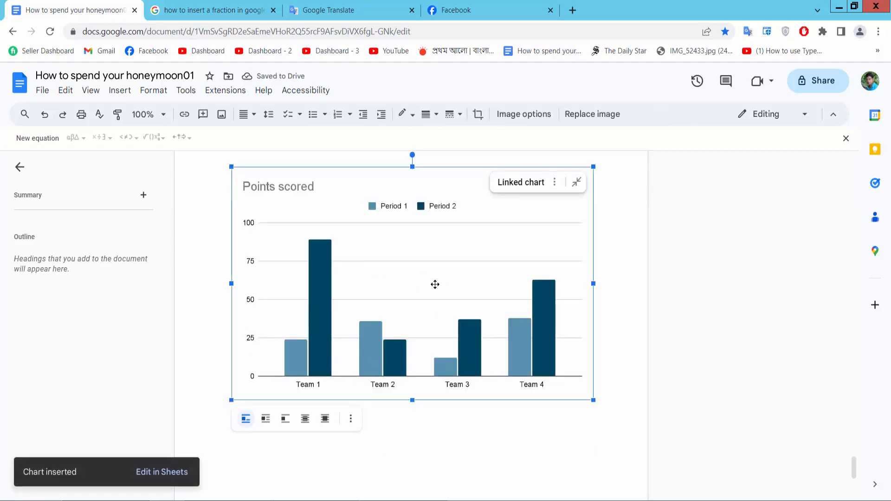
click(555, 183)
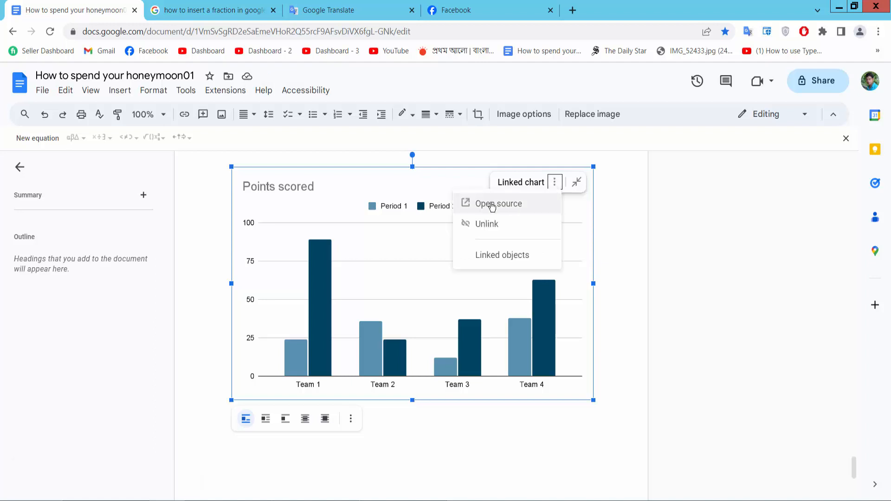
click(513, 205)
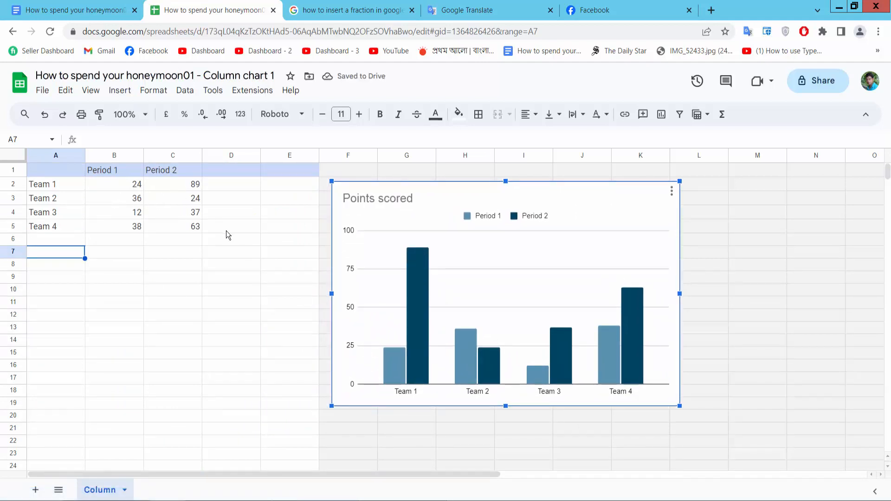
Replace the first category label in cell A2 with "Year 2011".
mouse_move(420, 290)
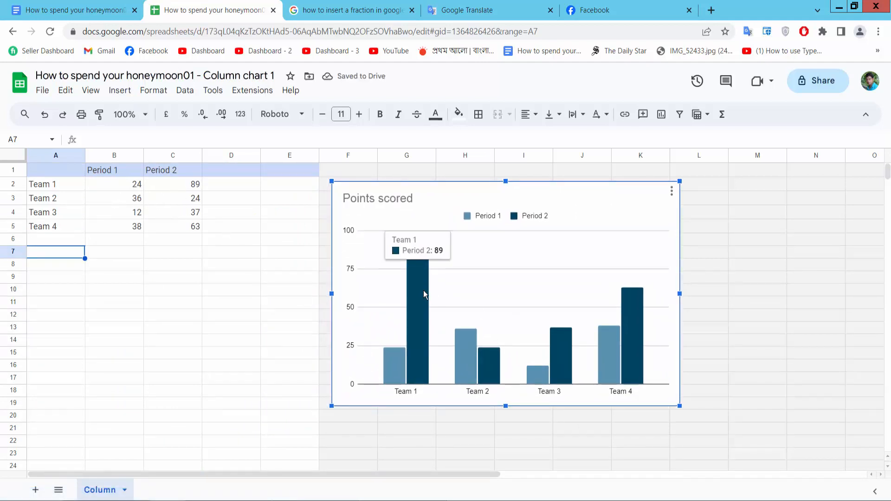
click(53, 186)
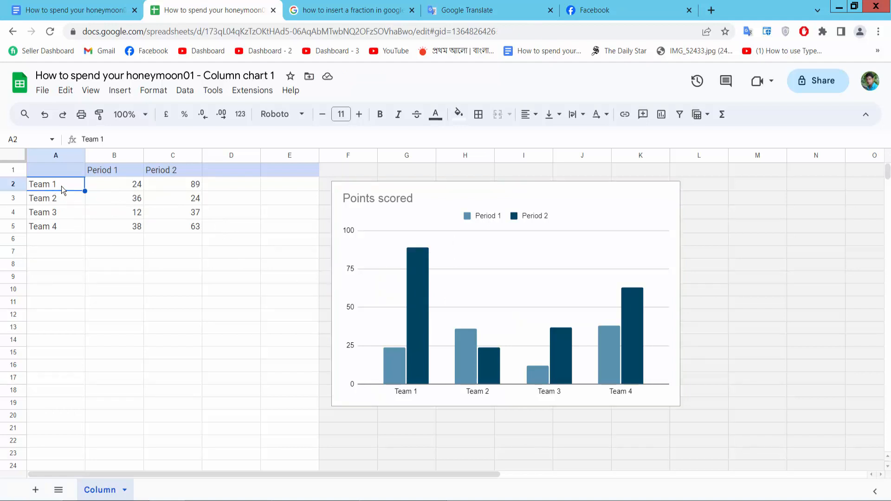
double_click(57, 186)
drag(57, 185, 22, 186)
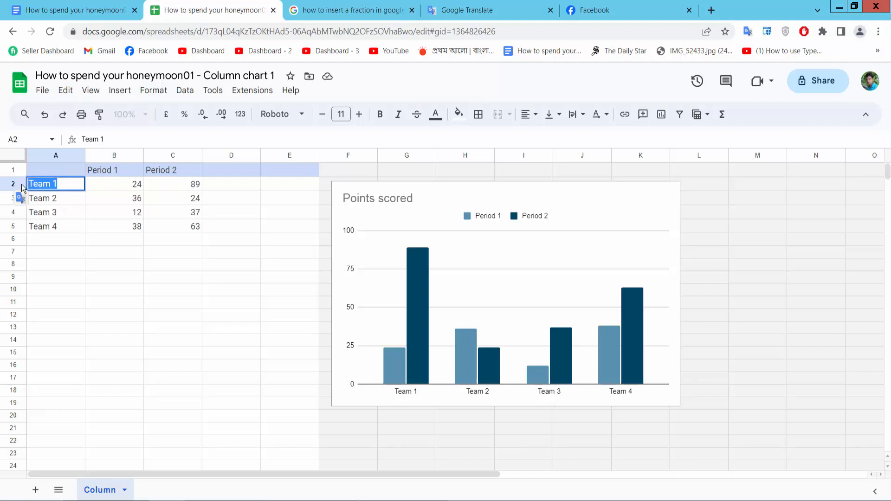
text(Year 2011)
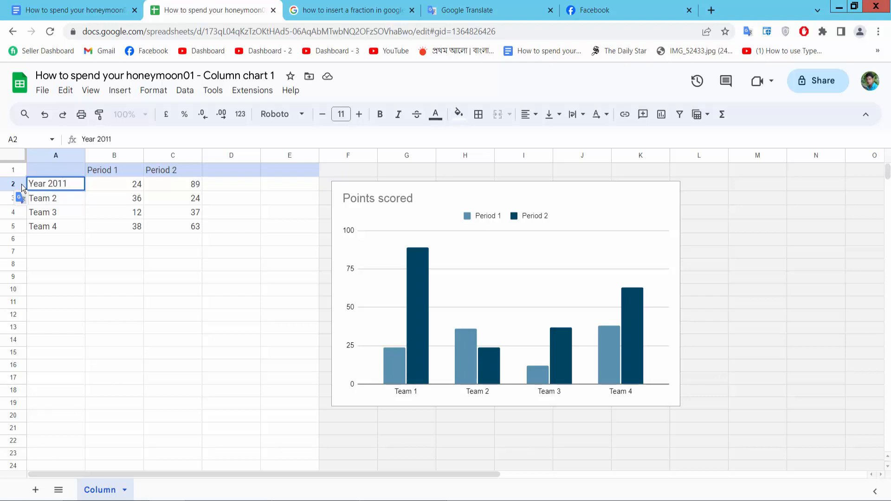
Copy the "Year 2011" label over the text in cell A3 and change it to "Year 2012".
key(ctrl+a)
key(ctrl+c)
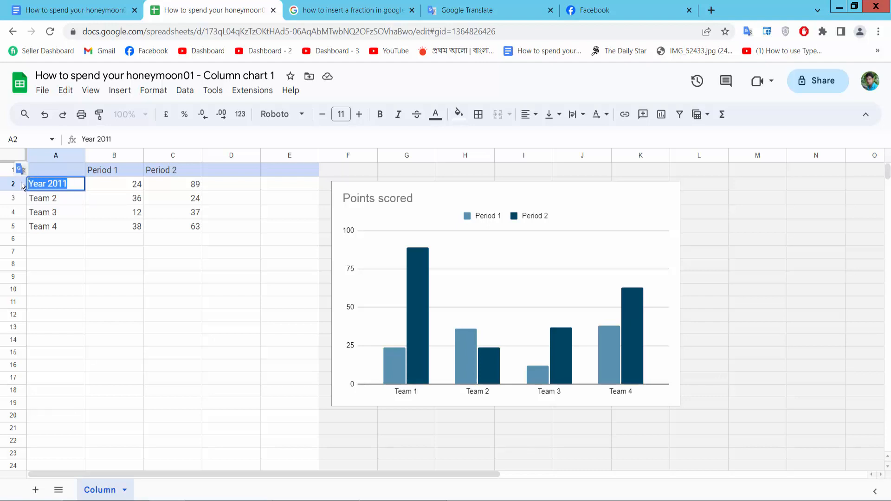
click(66, 196)
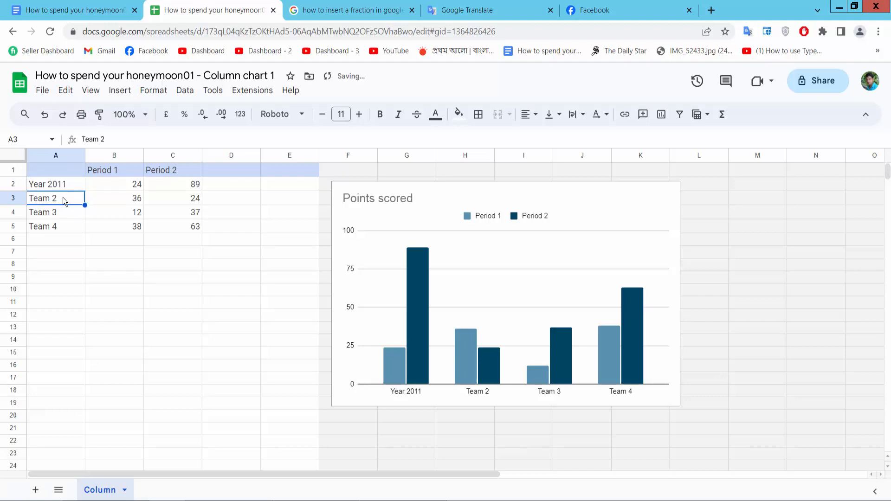
double_click(60, 198)
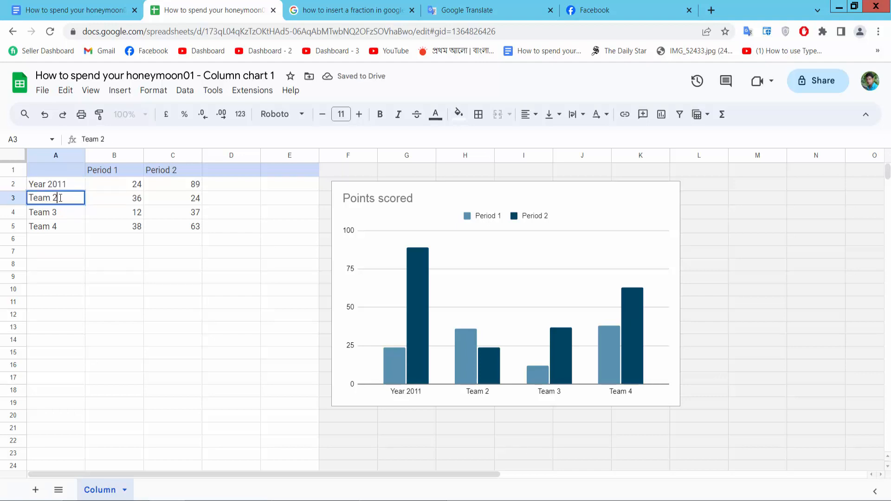
mouse_move(60, 198)
mouse_down()
mouse_move(30, 197)
mouse_move(66, 197)
mouse_up()
key(ctrl+v)
text(2)
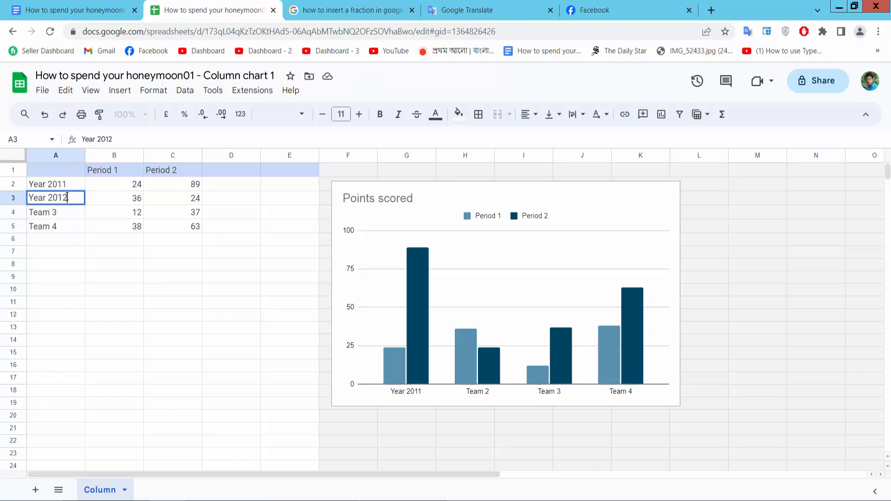
Paste the copied year label over the text in cell A4 and change it to "Year 2013".
click(64, 210)
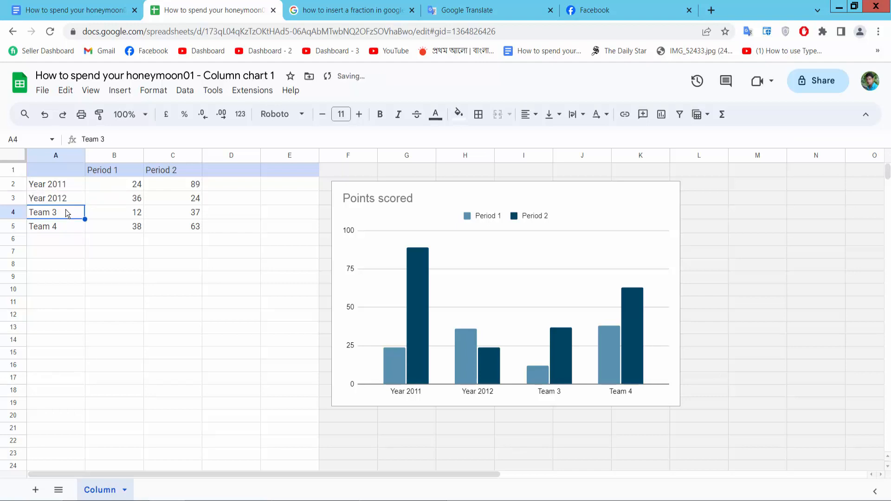
double_click(65, 209)
drag(60, 211, 30, 211)
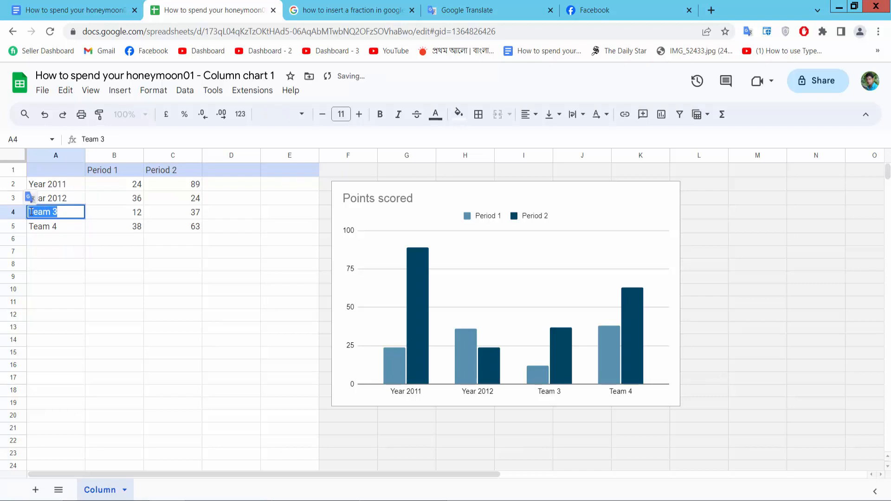
key(ctrl+v)
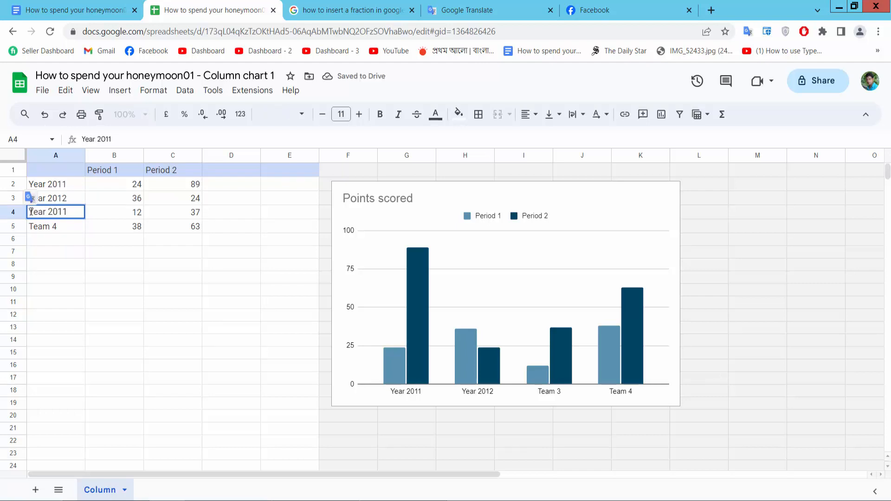
key(BackSpace)
text(3)
Paste the copied year label over the text in cell A5 and change it to "Year 2014".
double_click(66, 225)
drag(65, 225, 35, 226)
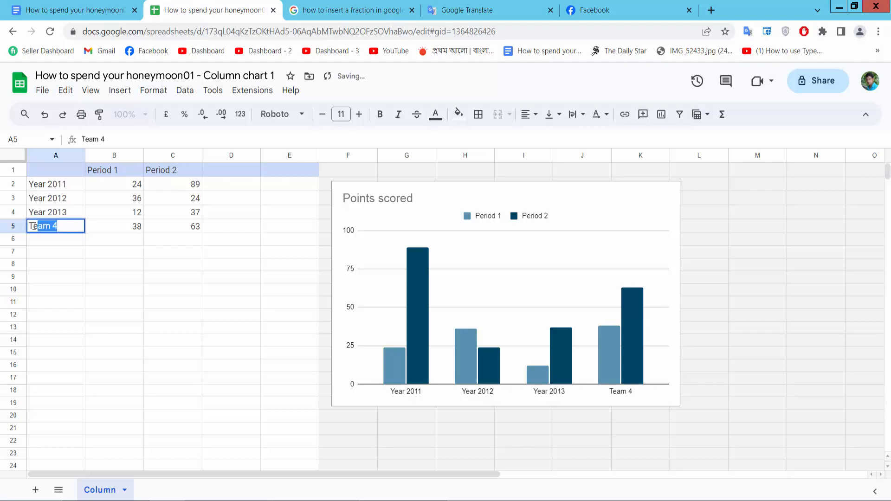
key(ctrl+v)
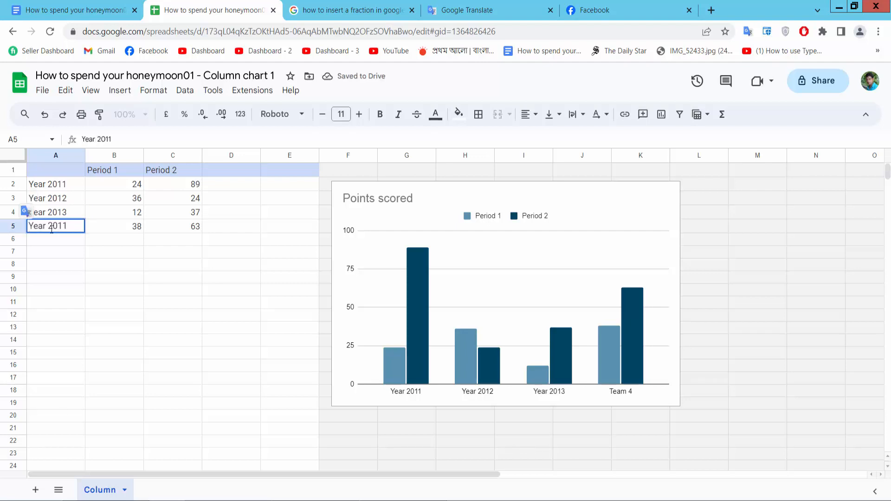
drag(63, 227, 68, 226)
text(4)
Rename the first data series header in cell B1 to "Fish Price".
click(117, 171)
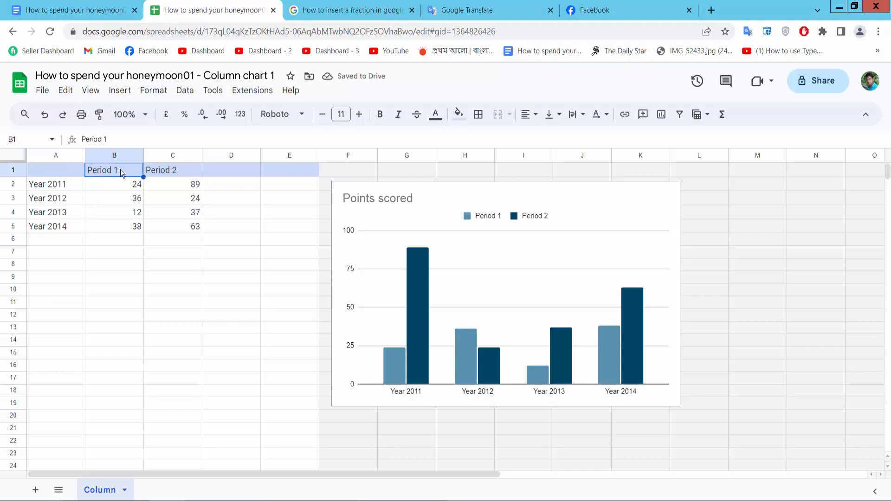
double_click(121, 170)
drag(120, 170, 85, 174)
text(Fo)
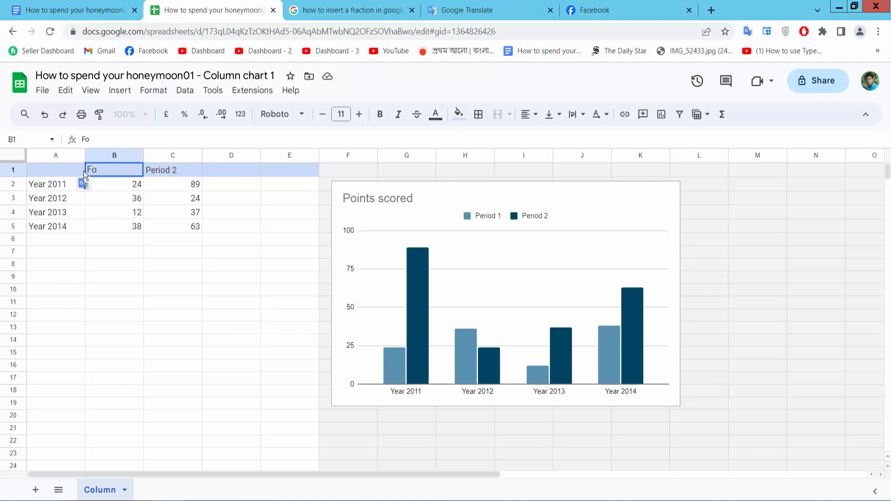
key(BackSpace)
text(ish)
text( Pi)
text(ice)
Set the fish price to 100 for Year 2011 and 120 for Year 2012.
click(133, 187)
double_click(134, 187)
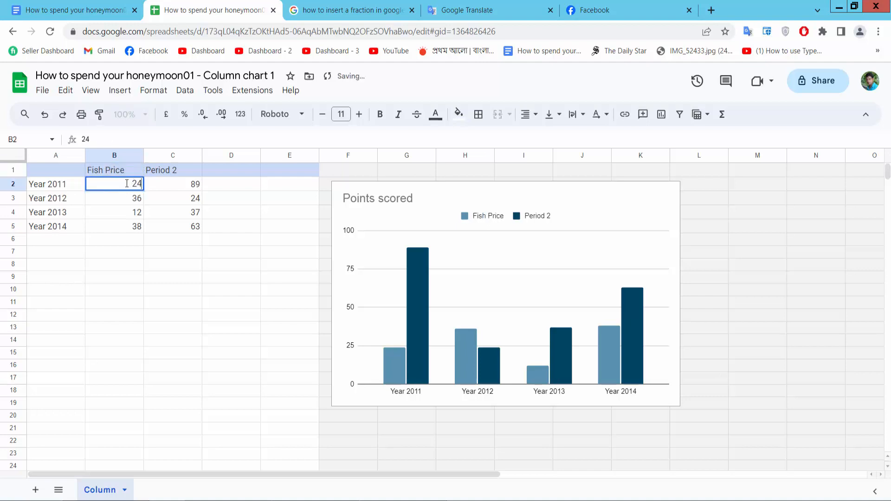
drag(130, 186, 146, 187)
text(100)
double_click(128, 198)
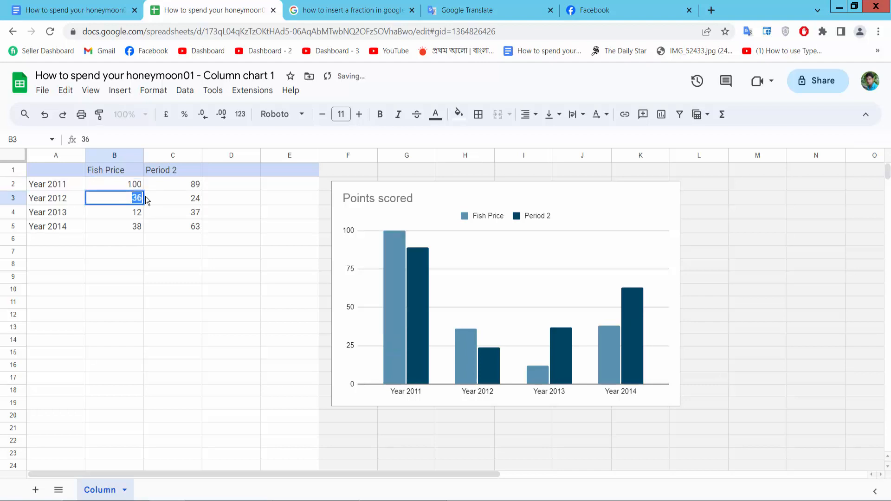
text(120)
Set the fish price to 150 for Year 2013 and 180 for Year 2014.
double_click(133, 211)
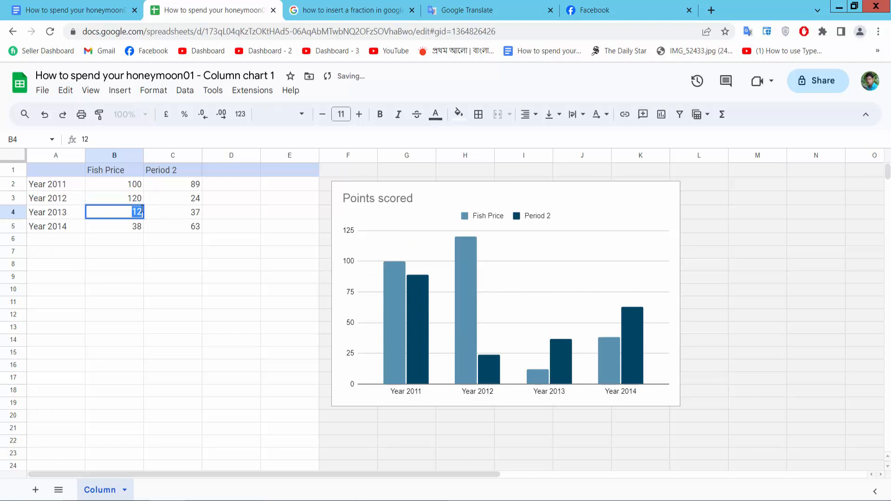
text(150)
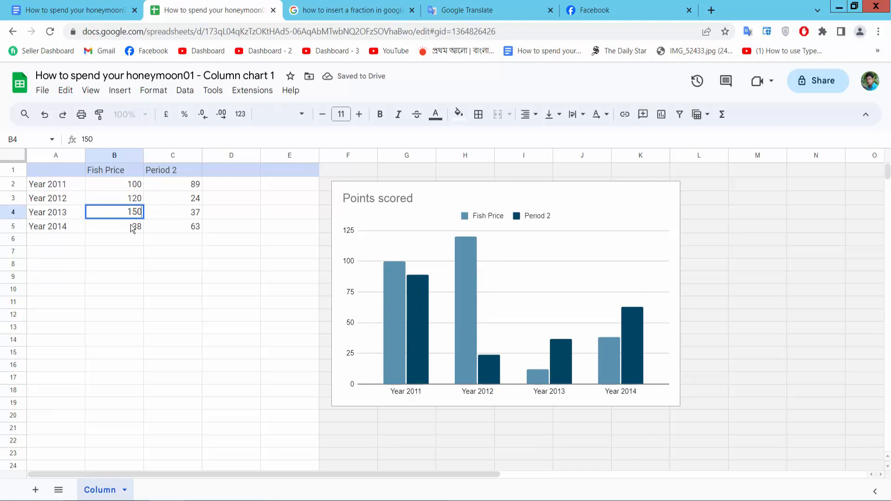
click(133, 227)
double_click(130, 224)
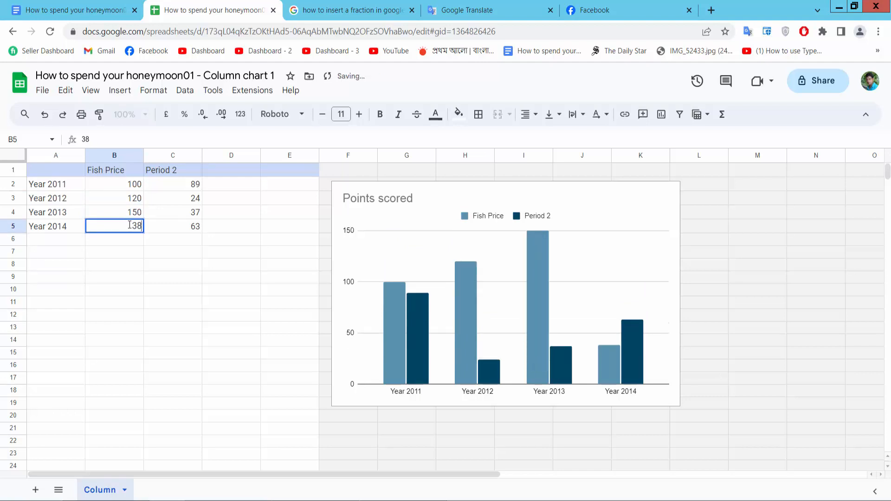
double_click(135, 225)
text(180)
Rename the second data series header in cell C1 to "Rice Price".
click(173, 170)
drag(182, 171, 145, 169)
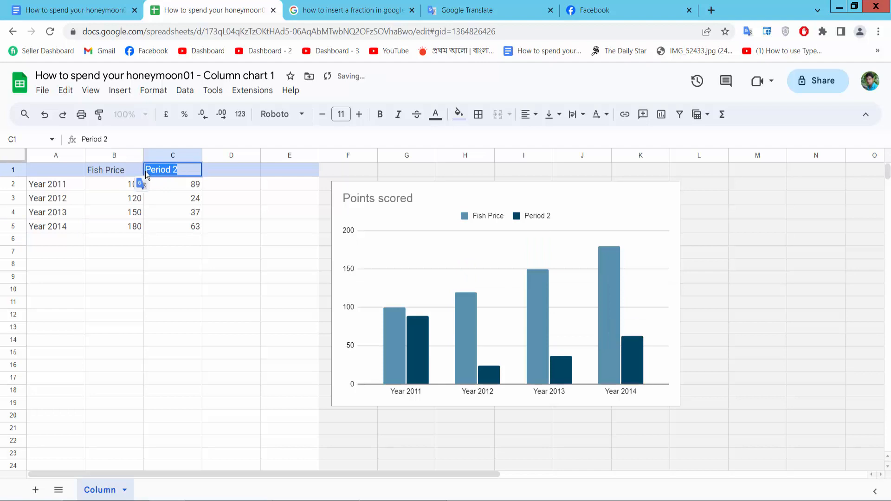
text(R)
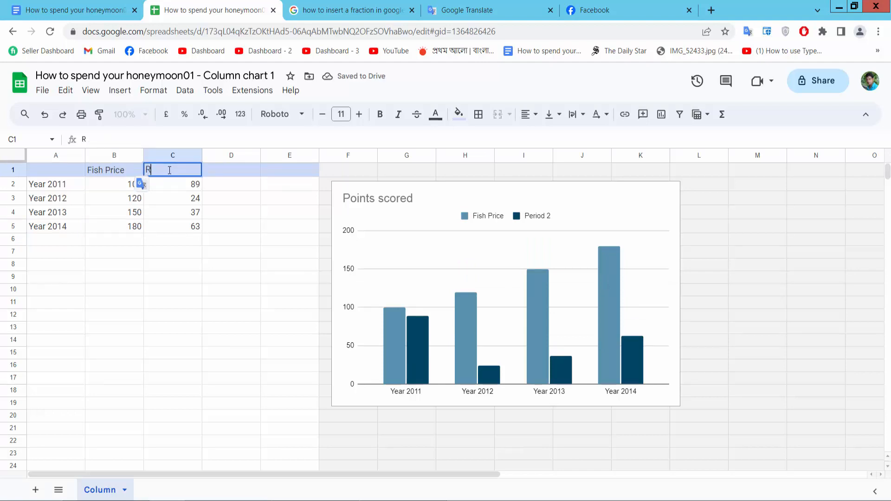
text(ice Price)
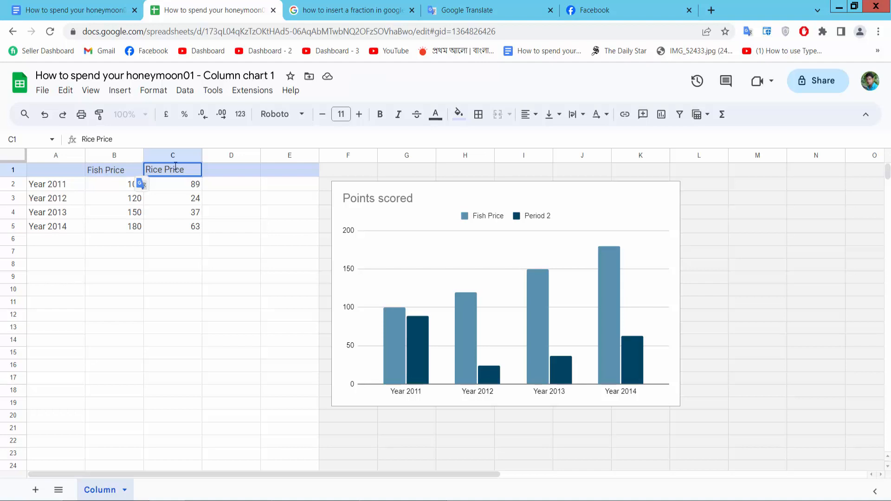
Set the rice price to 150 for Year 2011 and 160 for Year 2012.
click(182, 183)
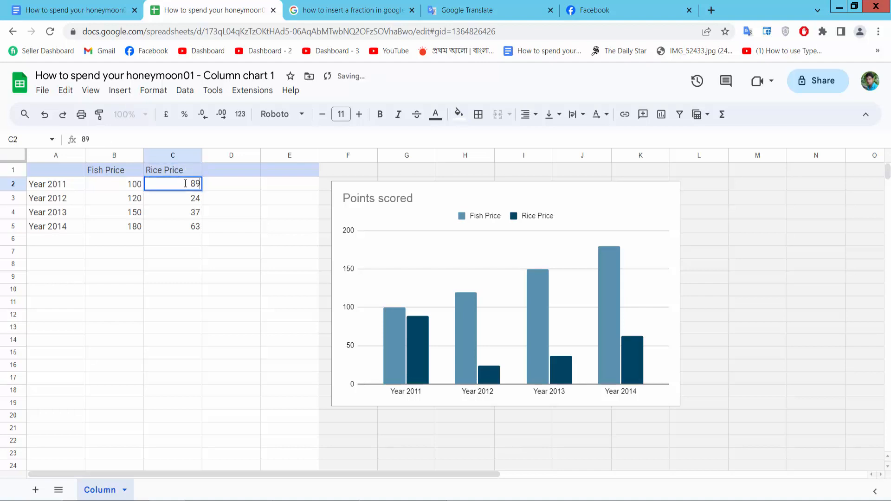
double_click(194, 183)
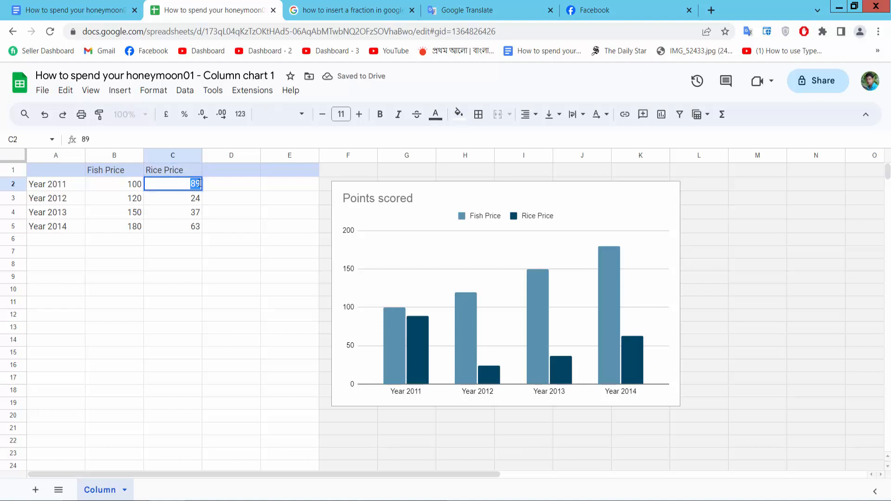
text(150)
click(185, 199)
double_click(185, 198)
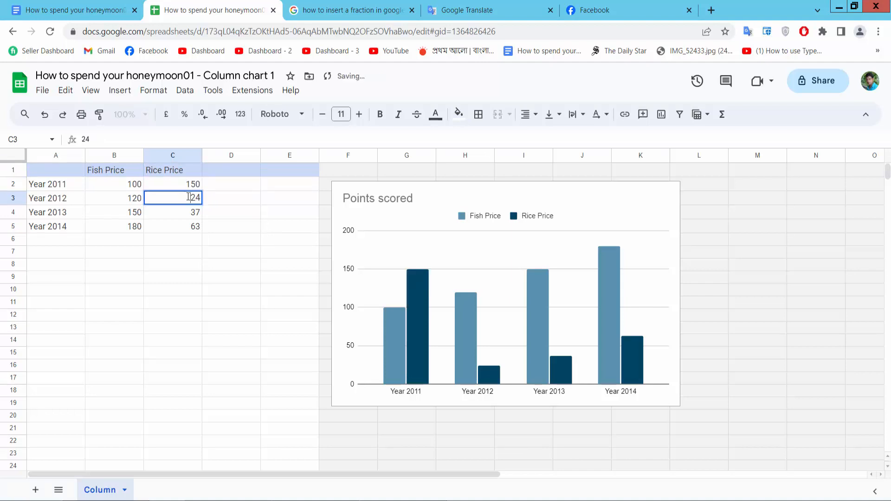
double_click(195, 197)
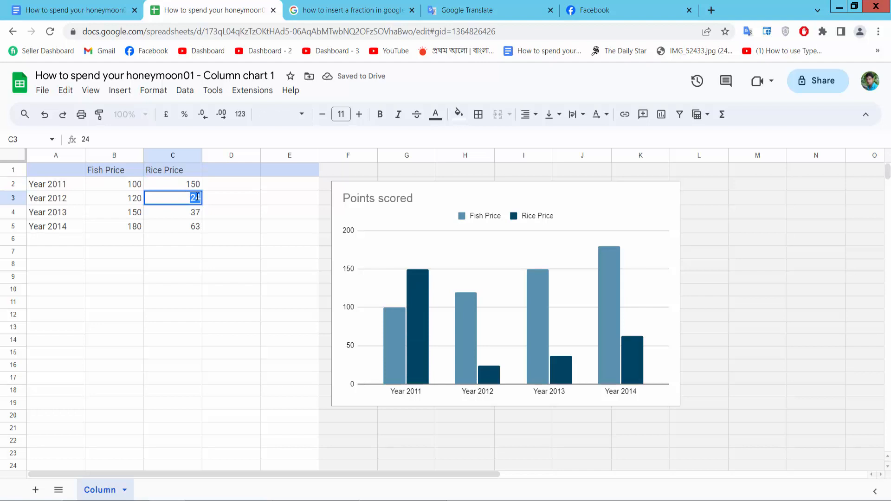
text(160)
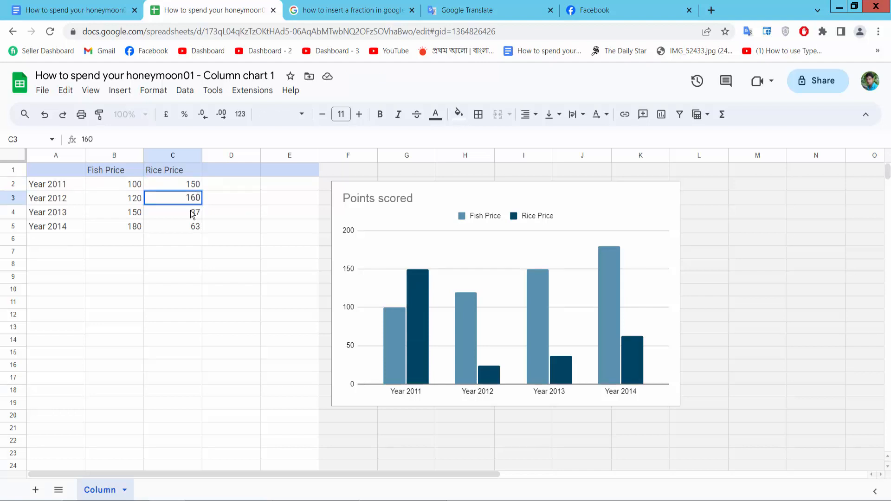
Set the rice price for Year 2013 to 180 in cell C4.
click(185, 210)
double_click(186, 211)
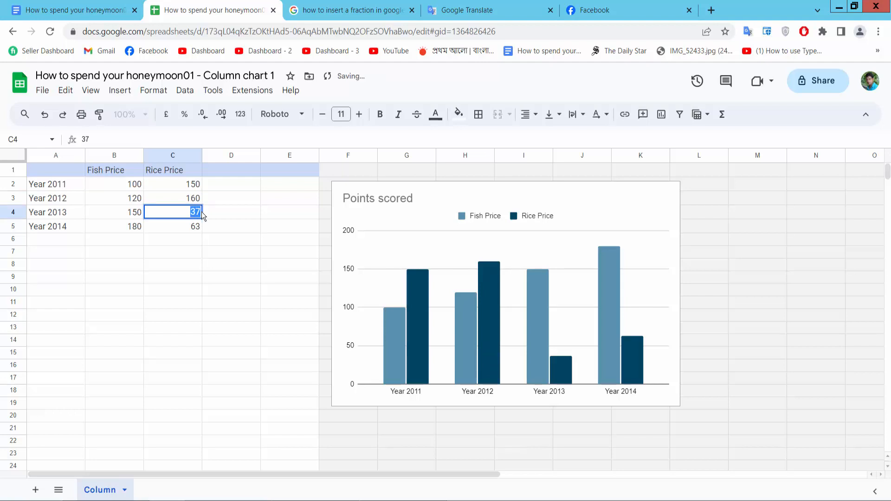
text(180)
Set the rice price for Year 2014 to 200 in cell C5.
click(183, 230)
double_click(194, 226)
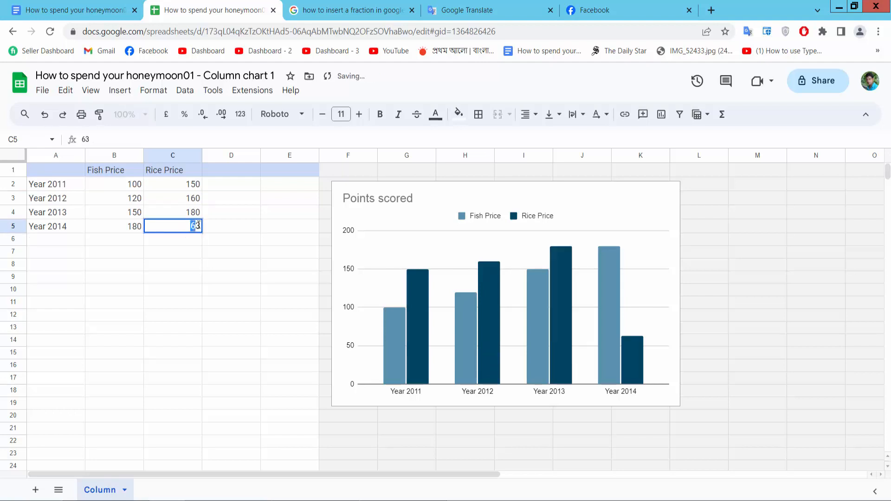
text(2)
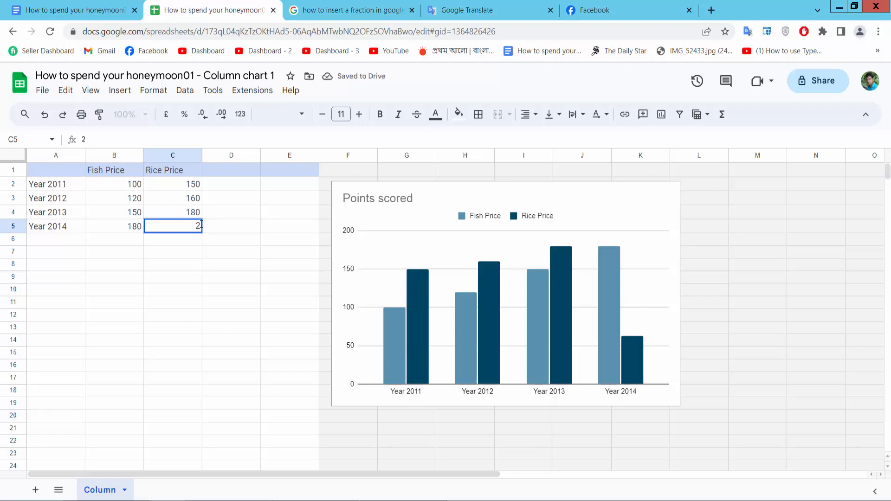
text(00)
Add a third data series header "Meat Price" in cell D1.
click(232, 158)
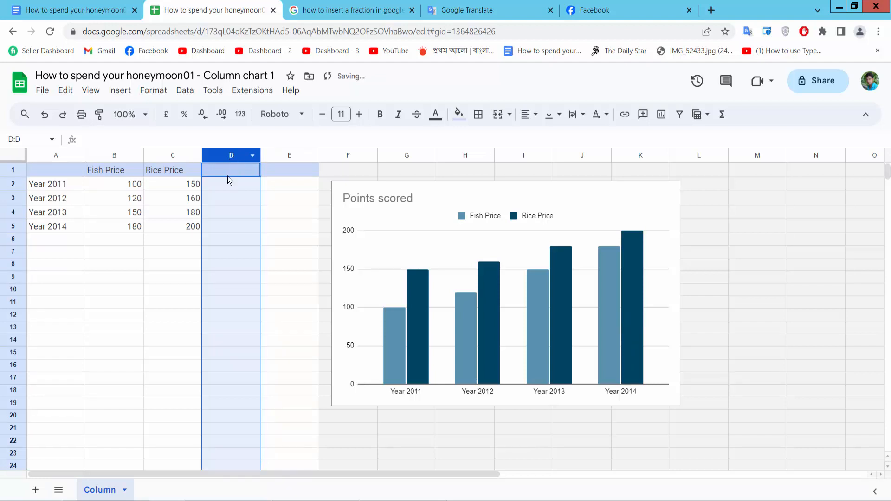
click(227, 171)
double_click(227, 170)
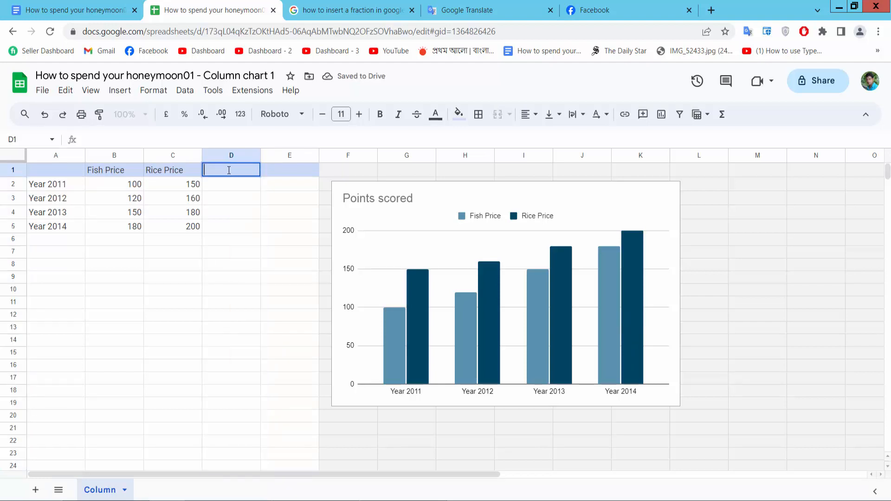
text(Meat Pr)
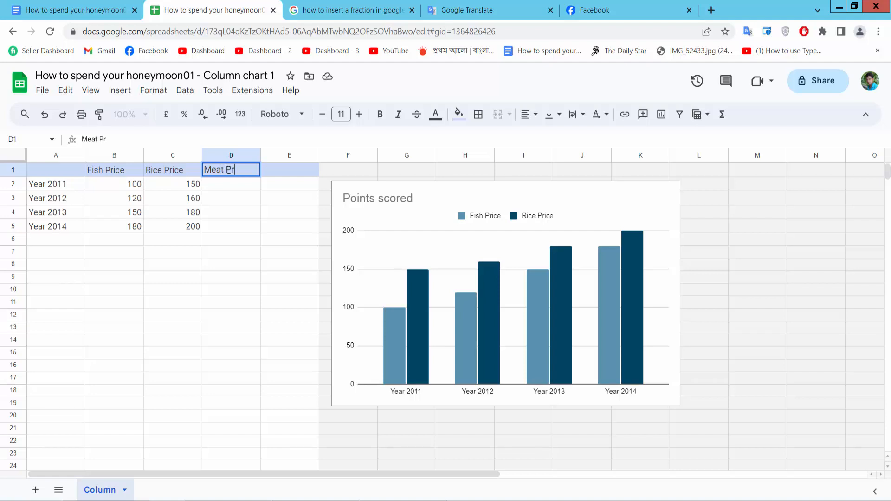
text(ice)
key(Return)
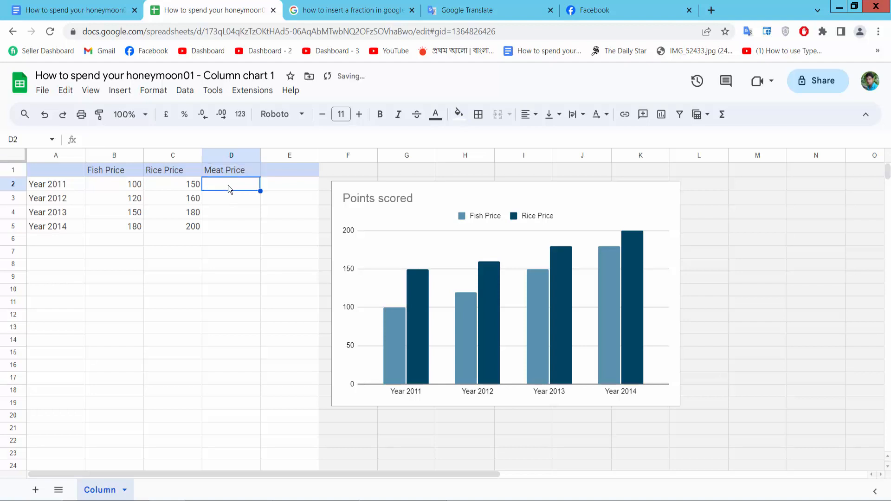
Enter the meat prices 200, 300, 350 and 400 for Year 2011 through Year 2014 in cells D2 to D5.
double_click(228, 186)
text(200)
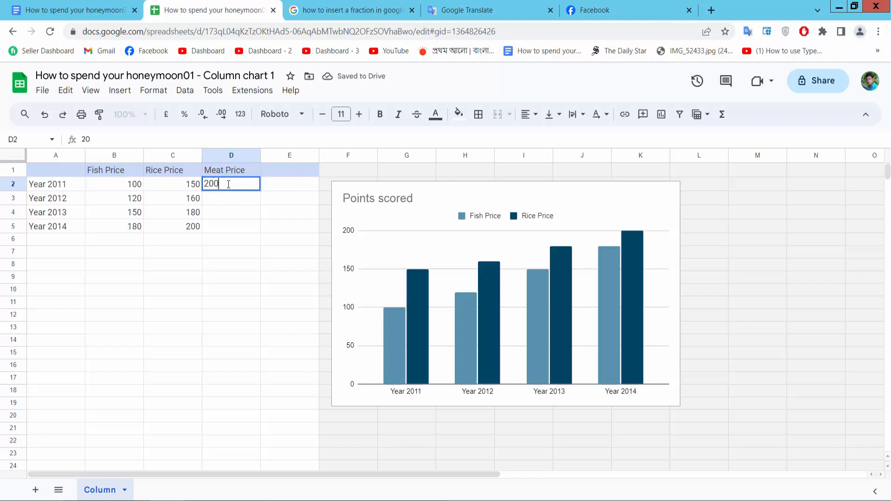
key(Return)
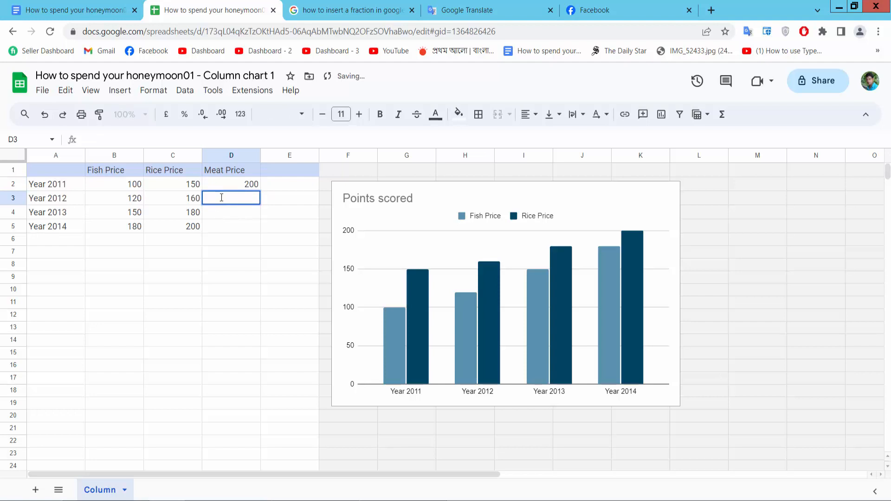
text(300)
key(Return)
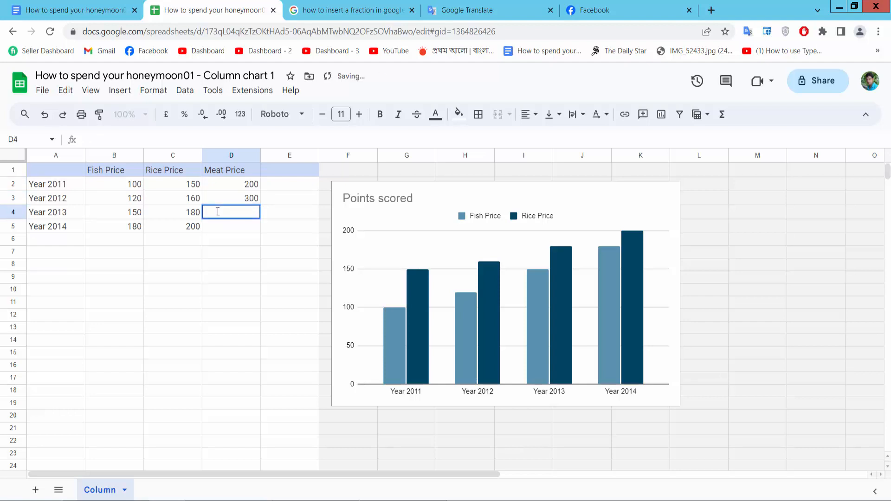
text(350)
key(Return)
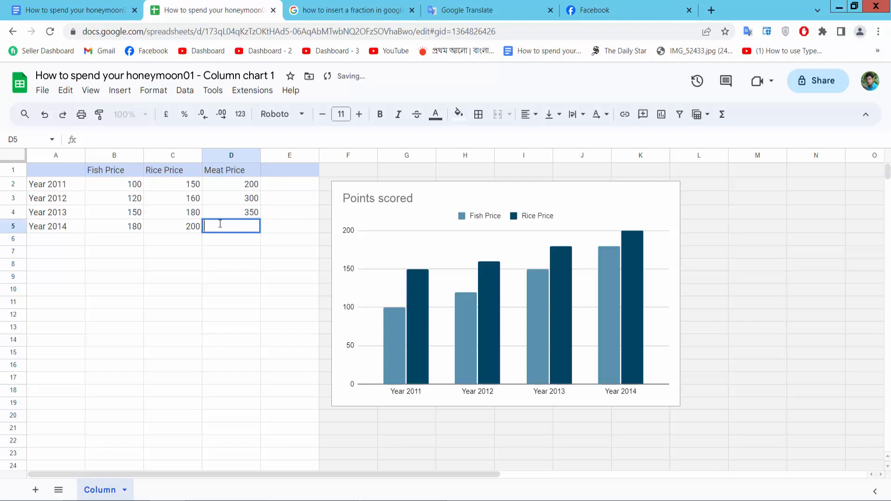
text(400)
click(55, 238)
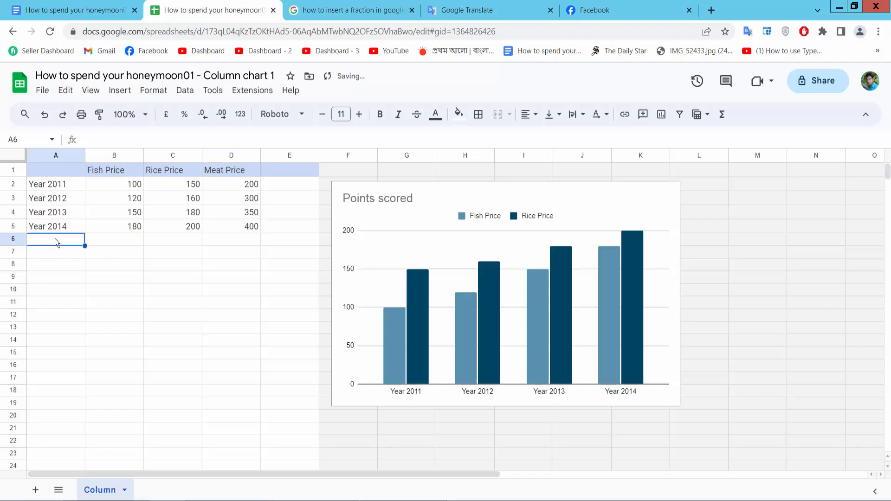
click(118, 240)
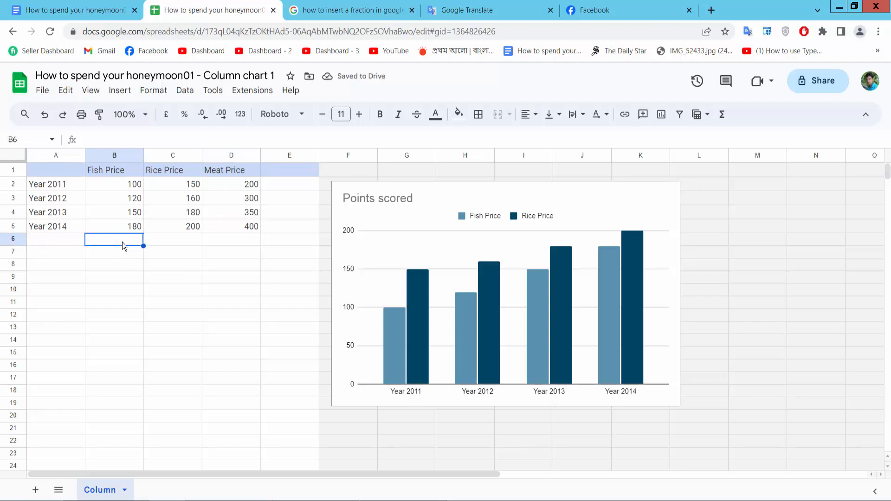
click(174, 240)
click(225, 238)
click(227, 195)
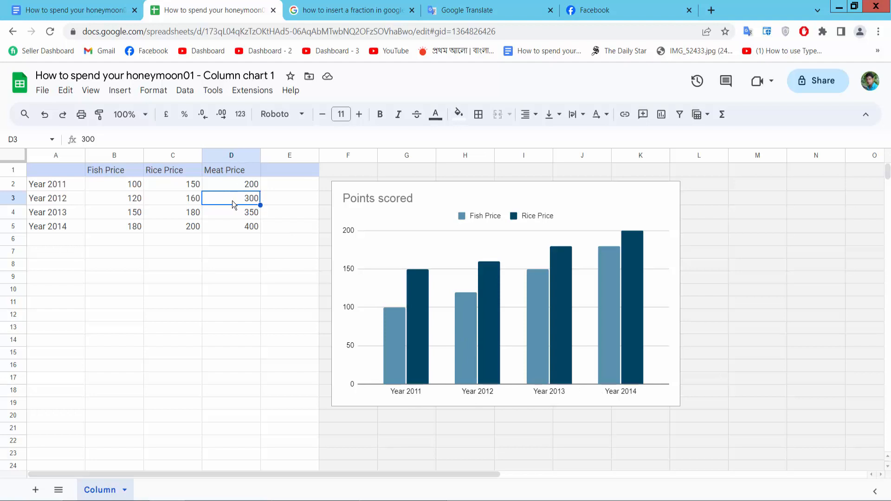
Add Meat Price as a third series in the column chart's setup.
click(538, 238)
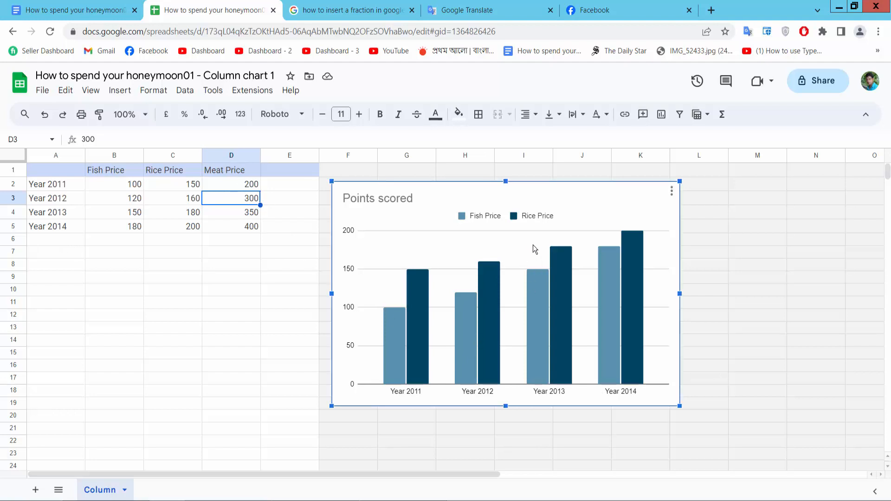
double_click(533, 245)
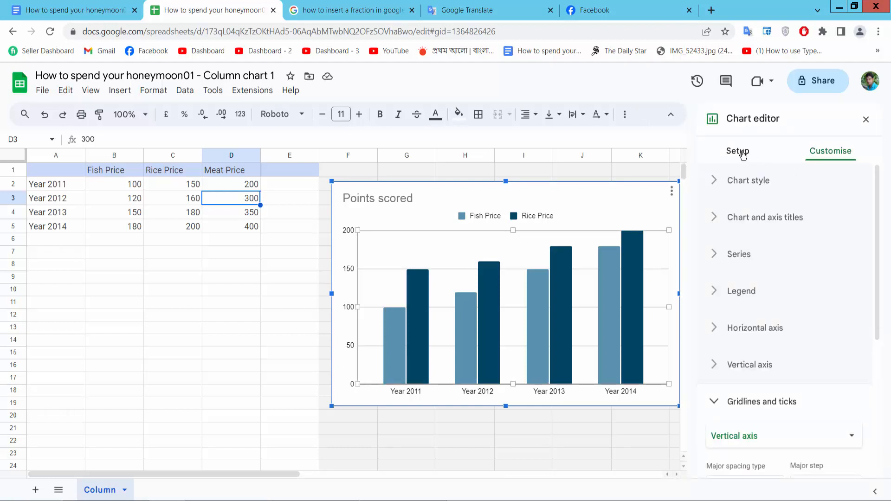
click(742, 152)
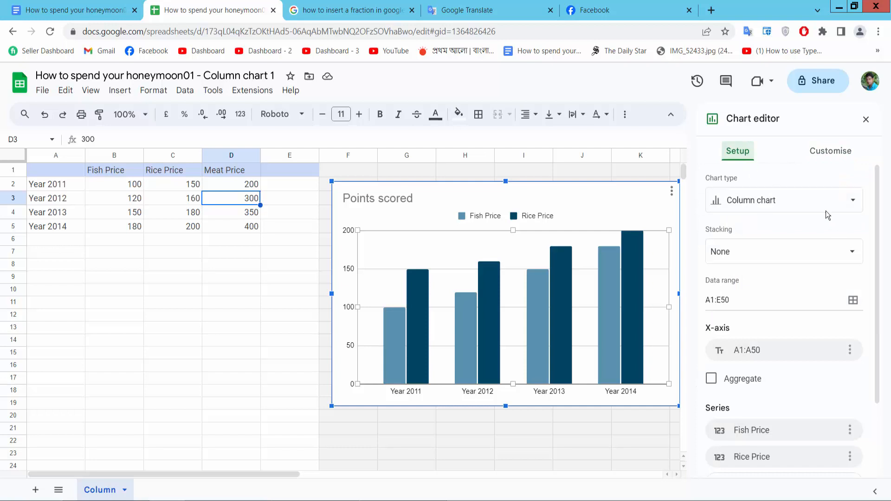
scroll(807, 199, down, 3)
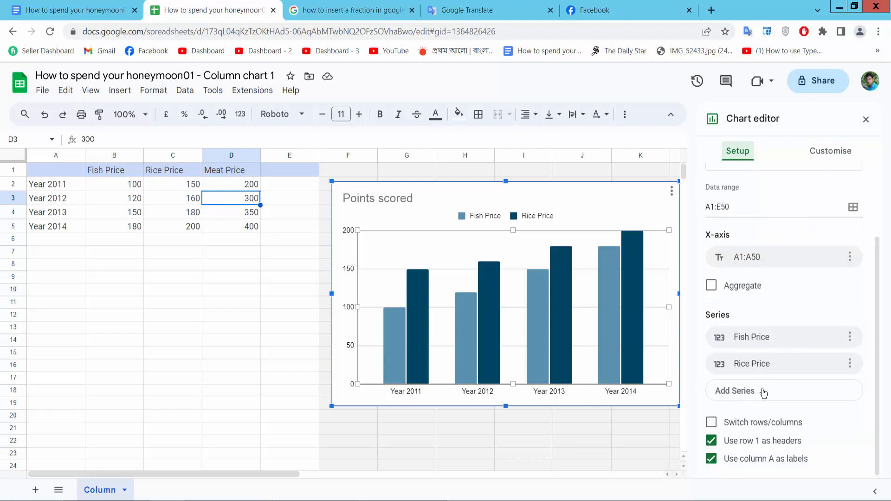
click(762, 392)
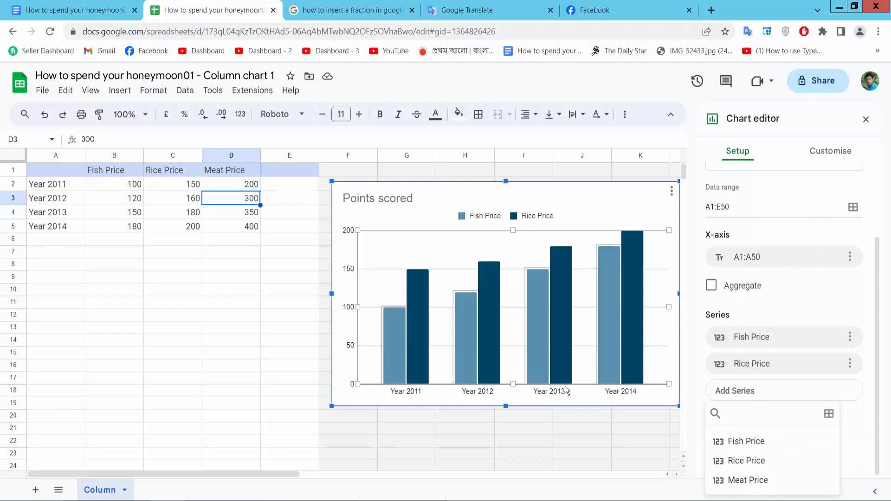
click(741, 481)
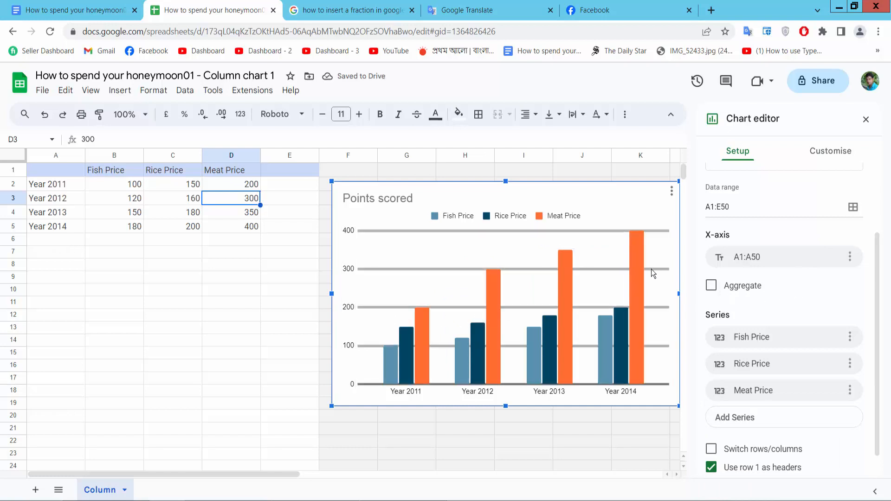
Switch to the Google Docs document and update the linked chart with the spreadsheet's changes.
click(82, 11)
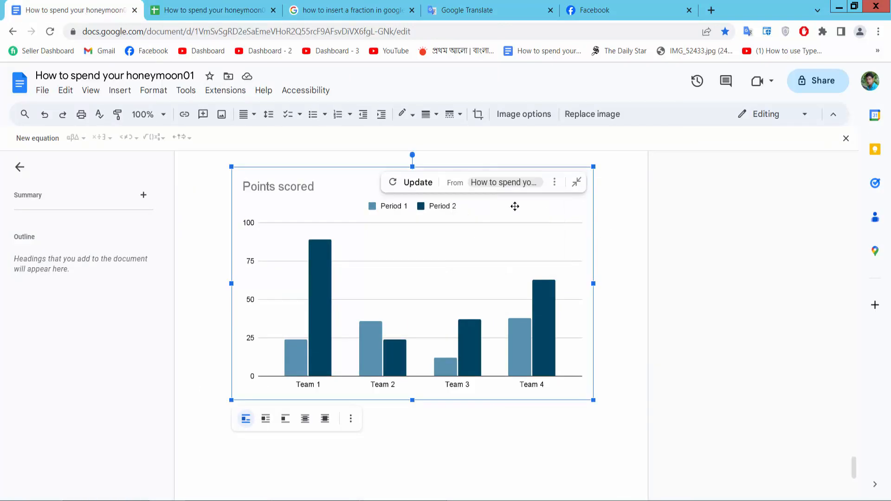
click(412, 185)
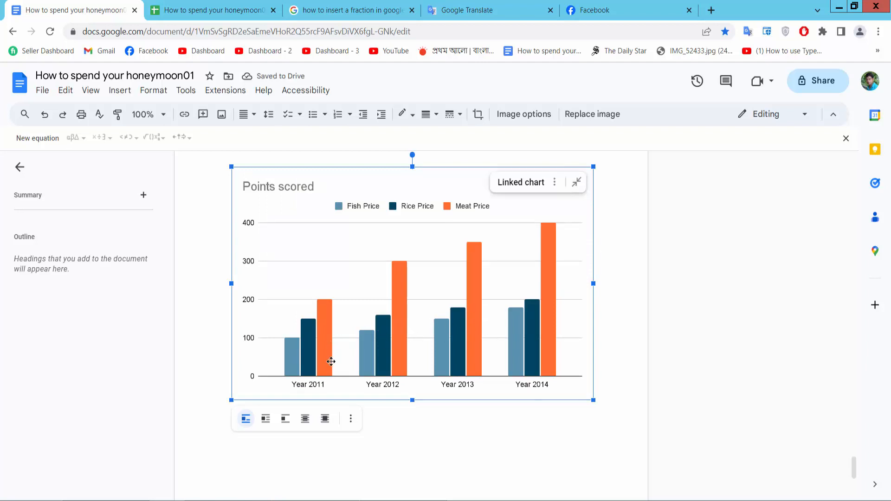
Return to the linked Google Sheets file, try a dark grey chart background, and set the background colour to None.
click(215, 10)
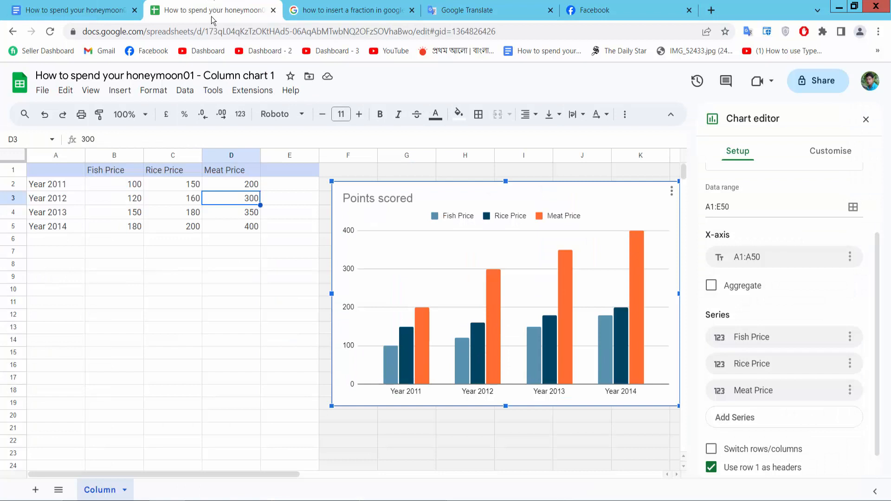
click(828, 154)
scroll(818, 200, up, 2)
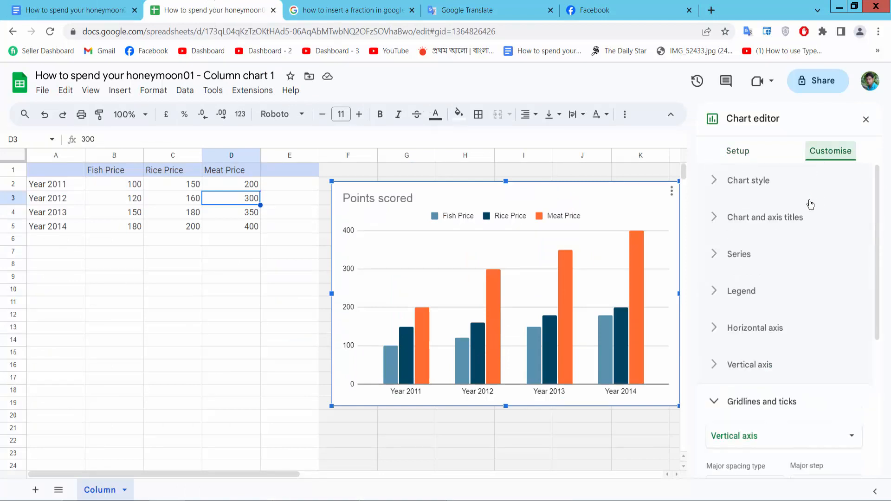
click(761, 184)
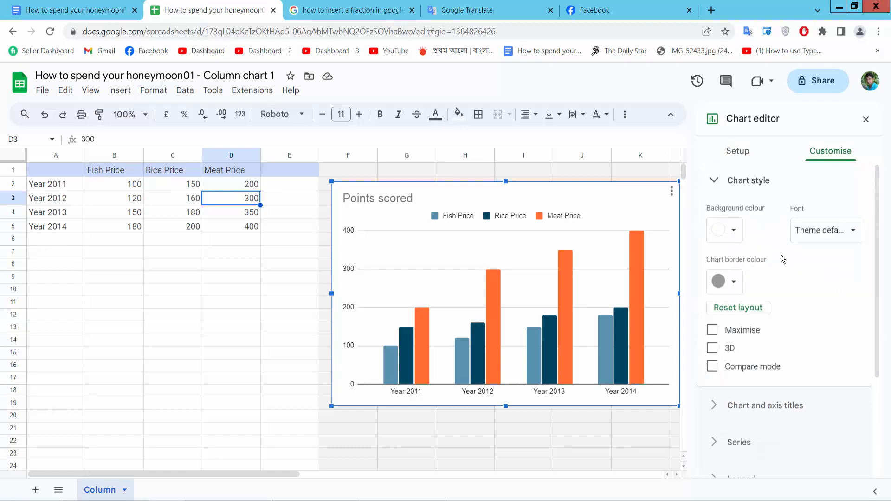
click(737, 235)
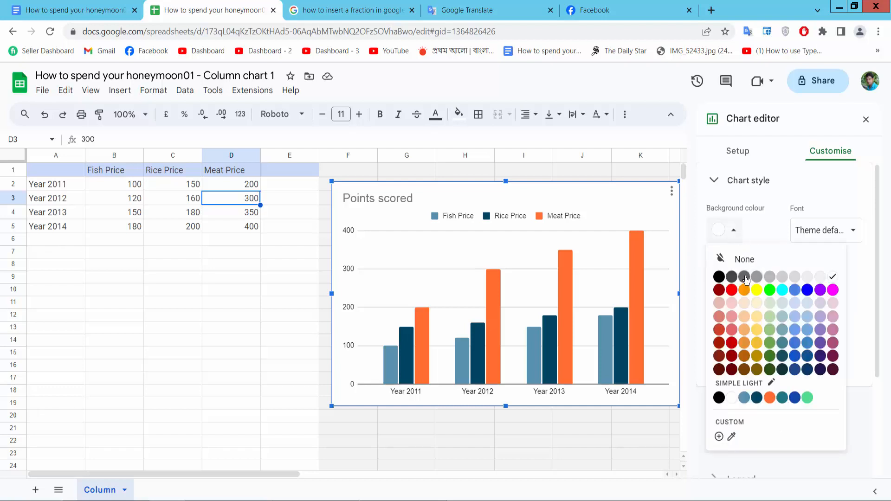
click(745, 277)
click(734, 228)
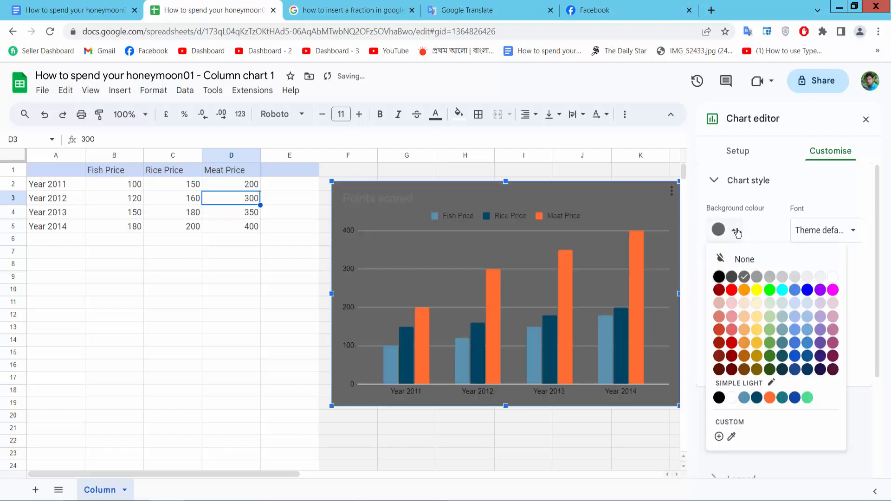
click(736, 259)
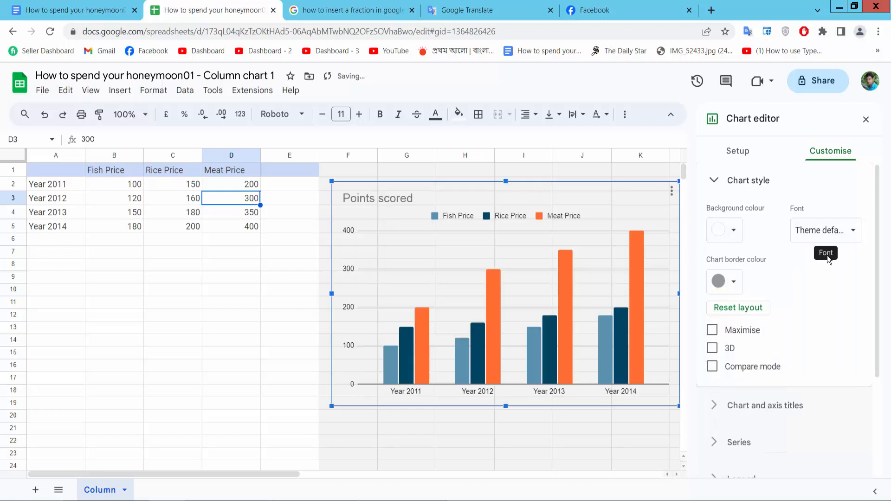
Examine the chart and axis title options, including the title choices and the chart's title text.
scroll(821, 259, down, 3)
click(766, 284)
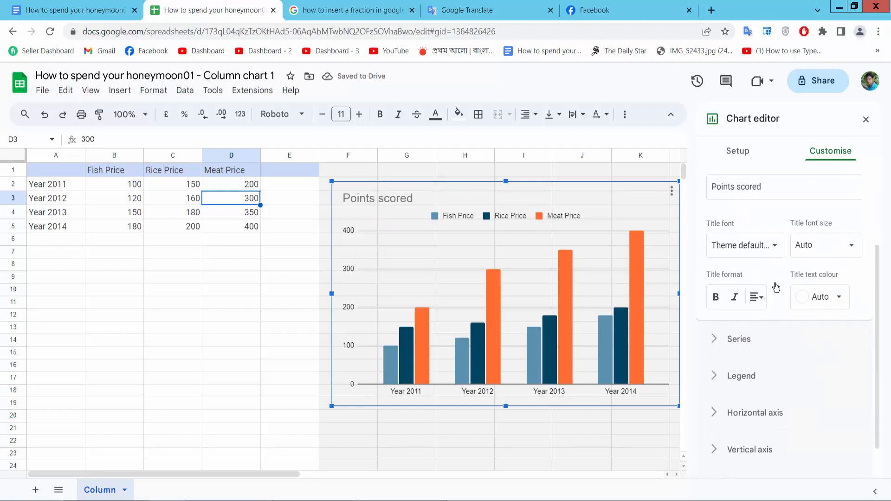
scroll(784, 223, up, 3)
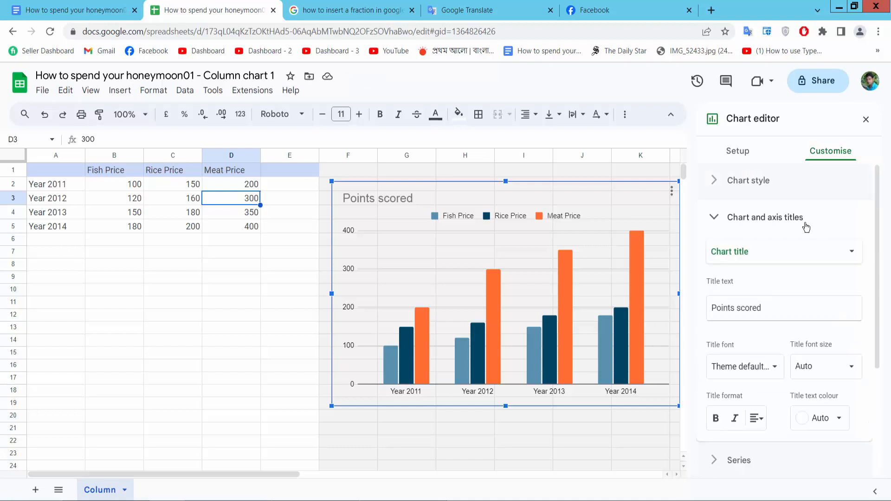
click(787, 253)
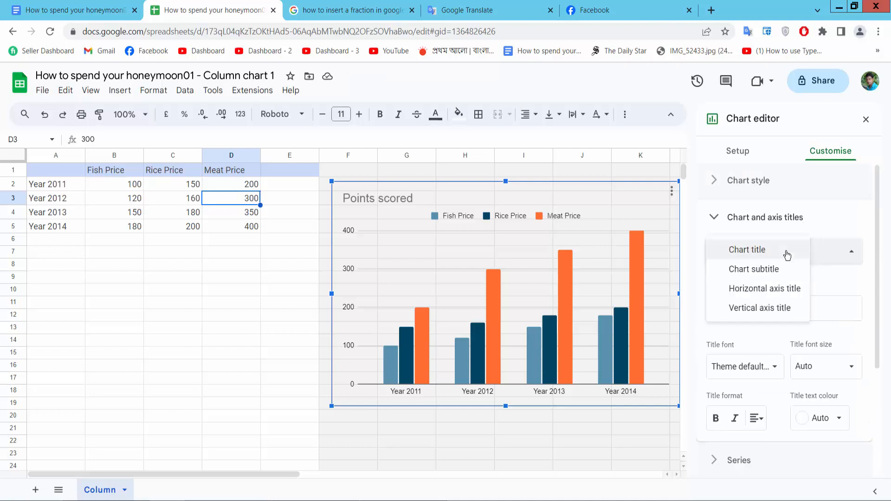
click(787, 253)
click(769, 306)
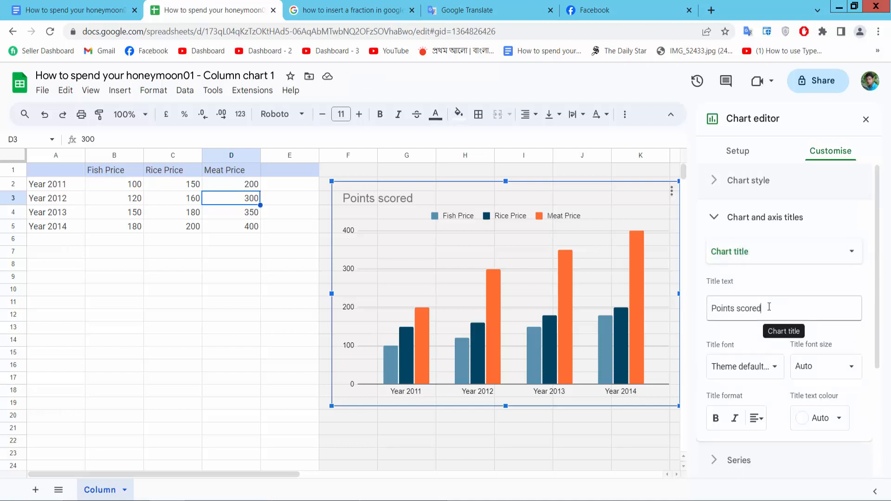
Try a dotted line dash type for all series in the chart, and set it back to the solid line.
scroll(768, 307, down, 3)
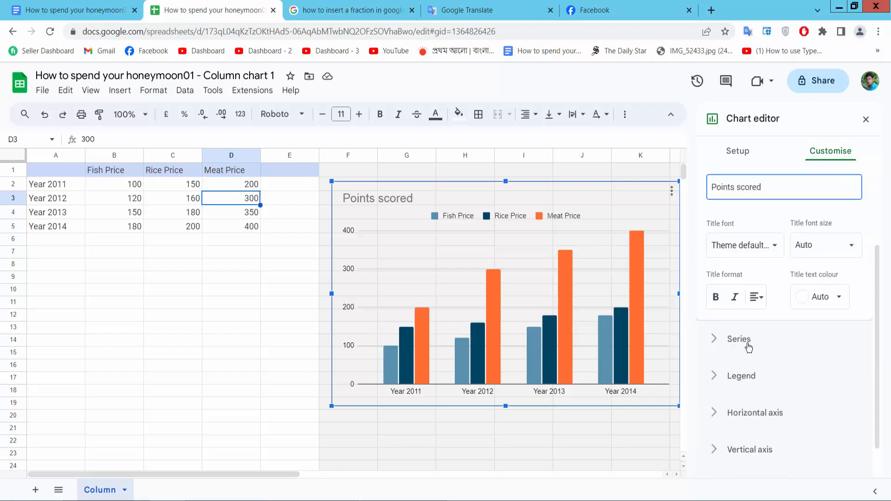
click(743, 340)
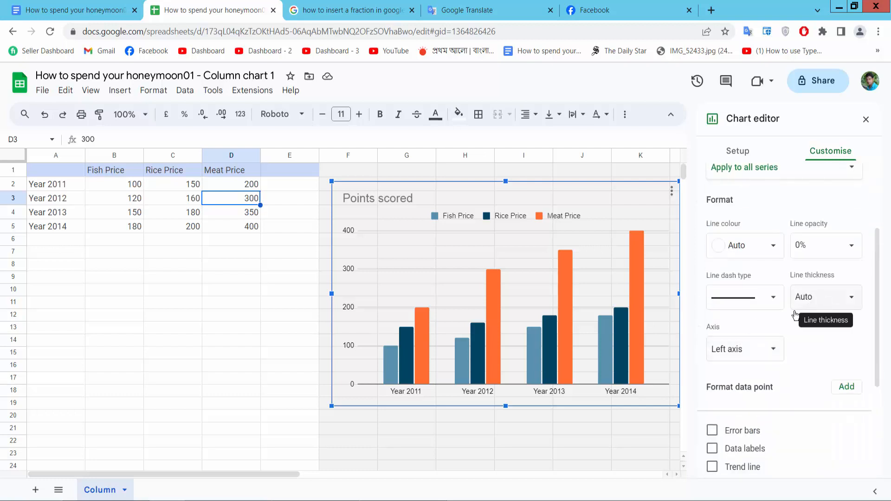
click(770, 298)
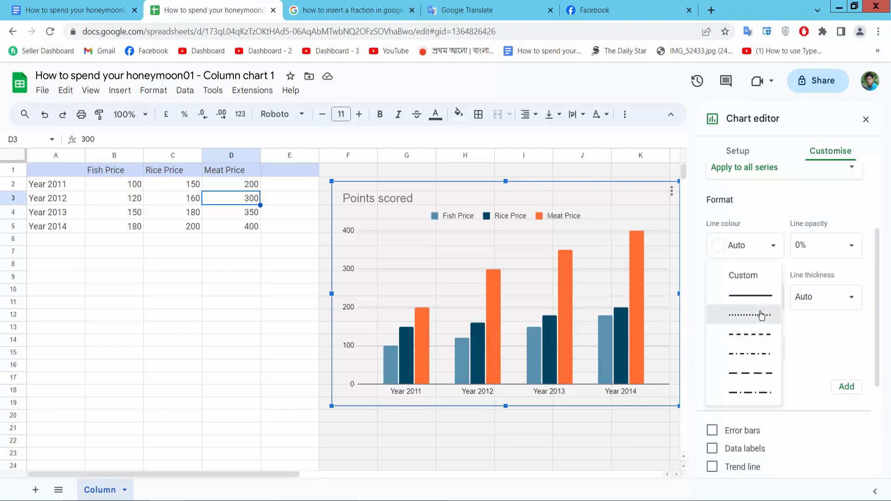
click(765, 314)
click(771, 302)
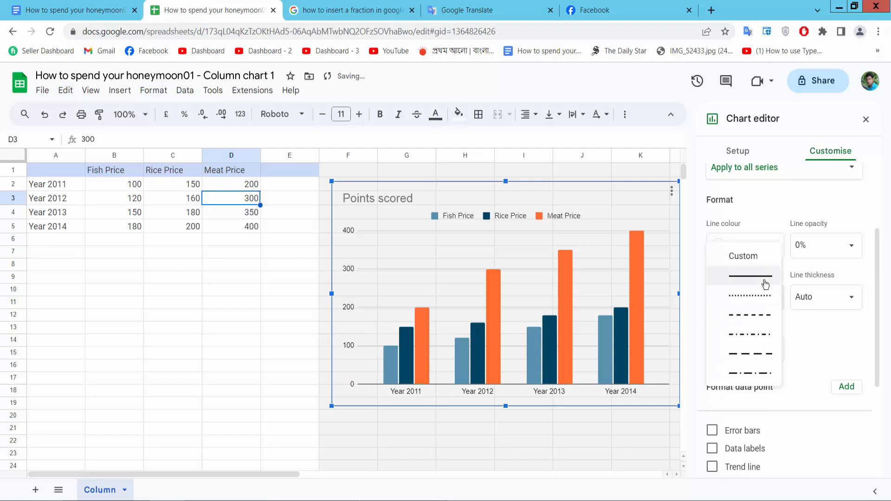
click(763, 283)
Try error bars and data labels on all series, turning each one off again.
scroll(807, 320, down, 3)
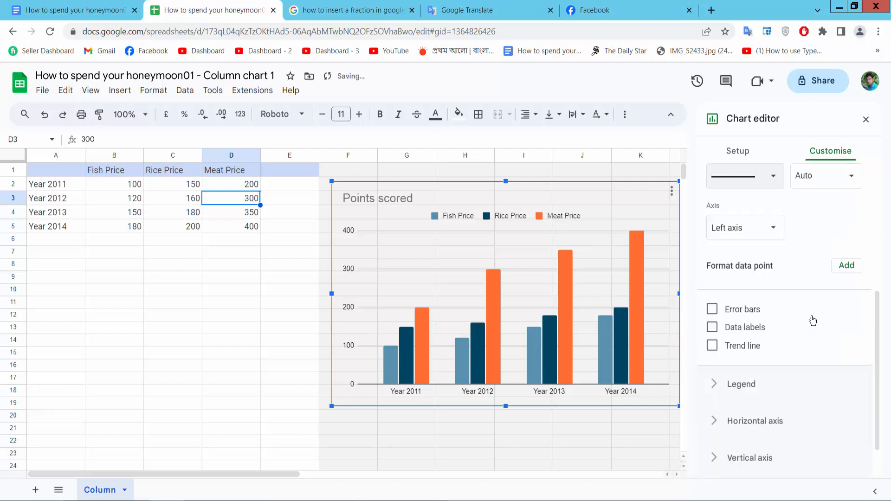
click(712, 309)
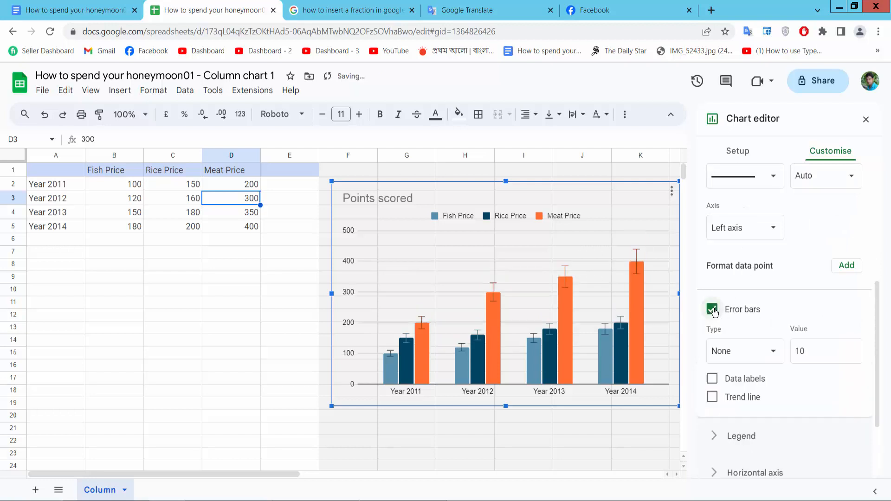
click(712, 309)
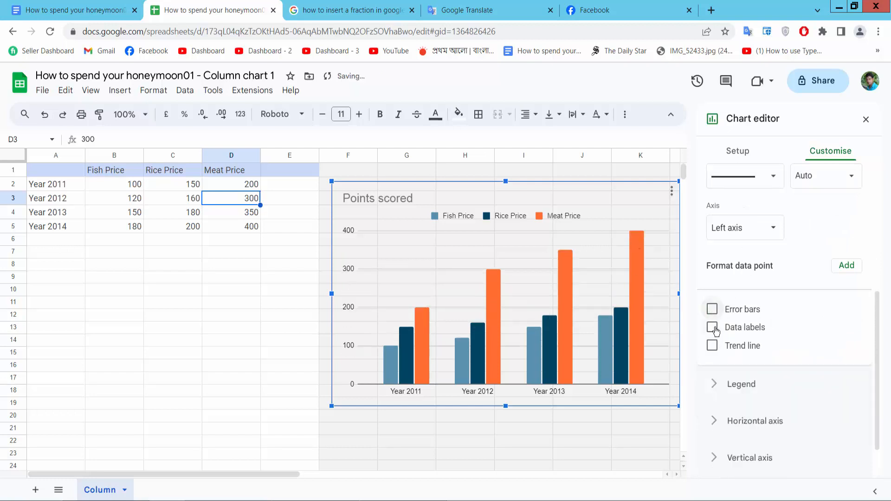
click(713, 328)
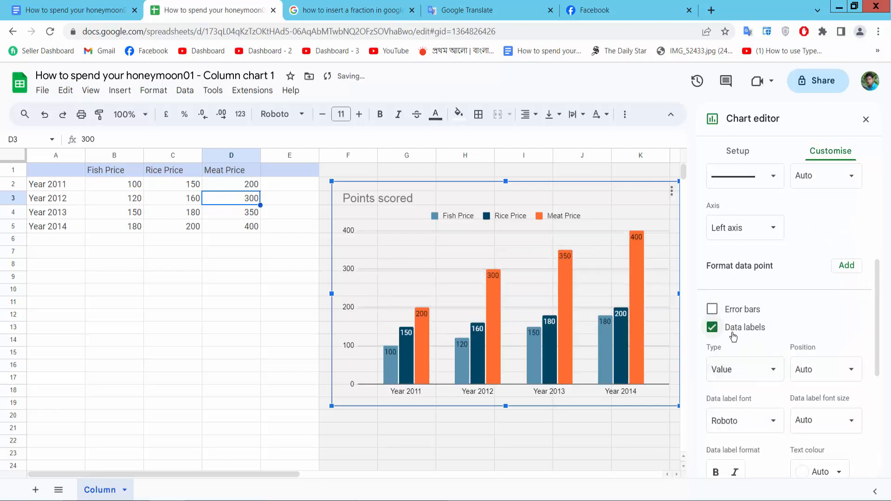
click(715, 328)
Try the chart legend at the Bottom position, and set its position to Top.
scroll(835, 344, down, 1)
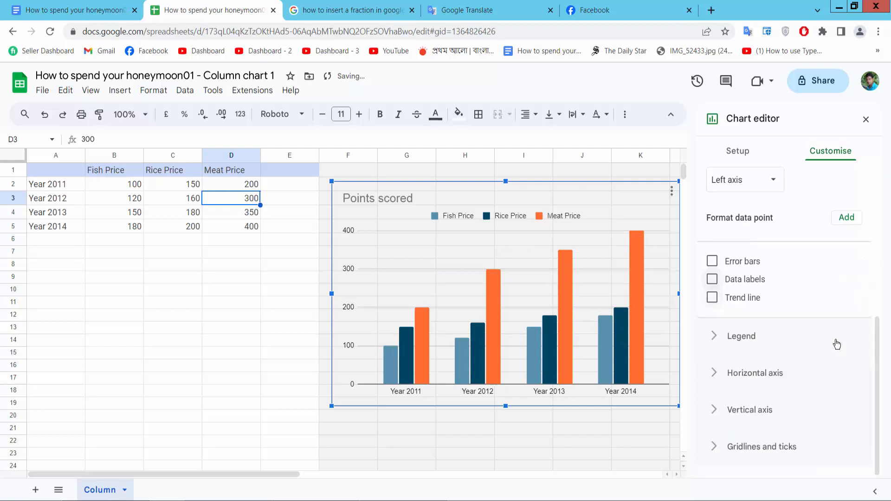
click(741, 337)
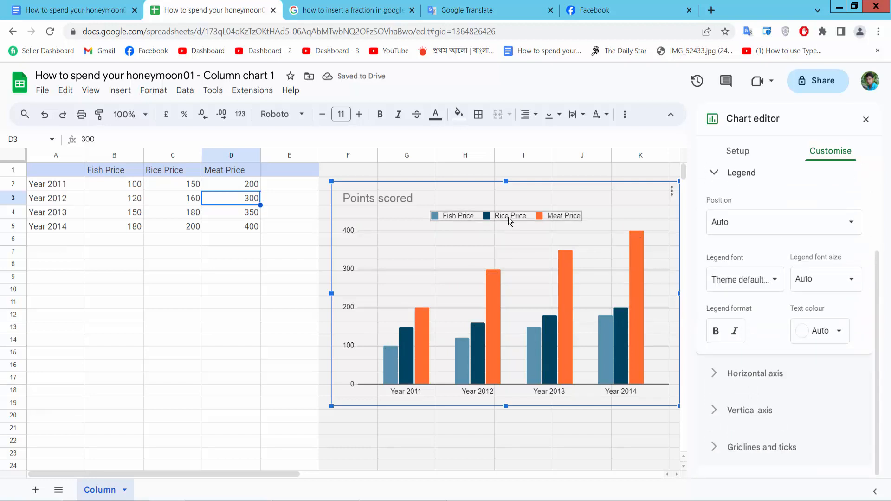
click(808, 227)
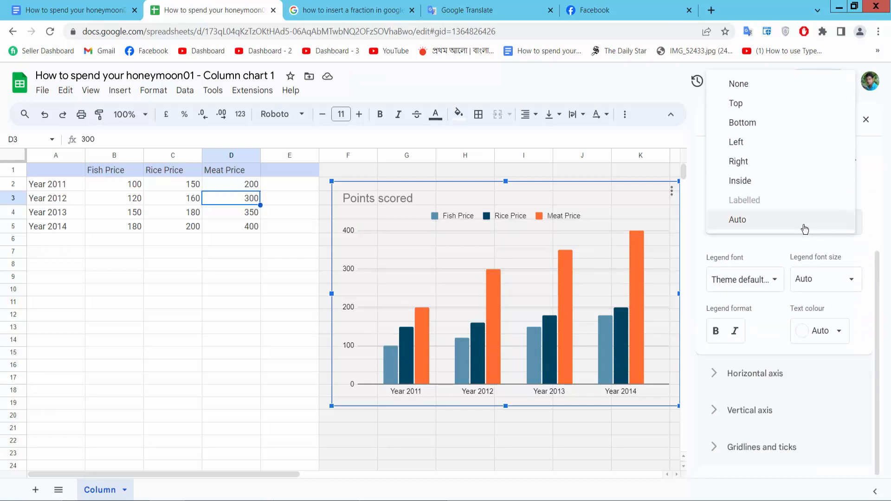
click(742, 125)
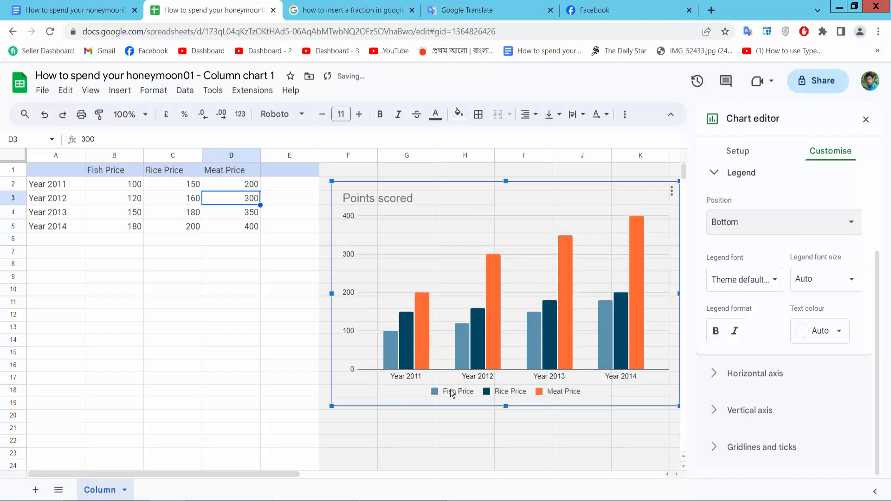
click(747, 222)
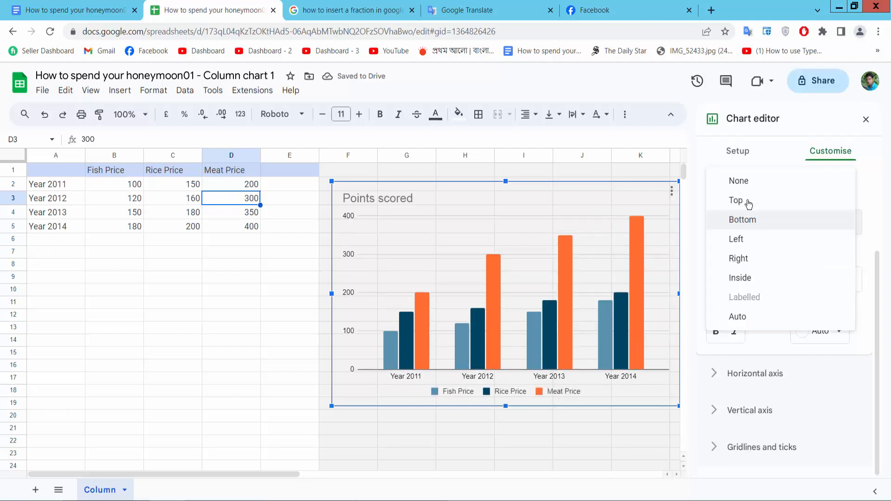
click(748, 202)
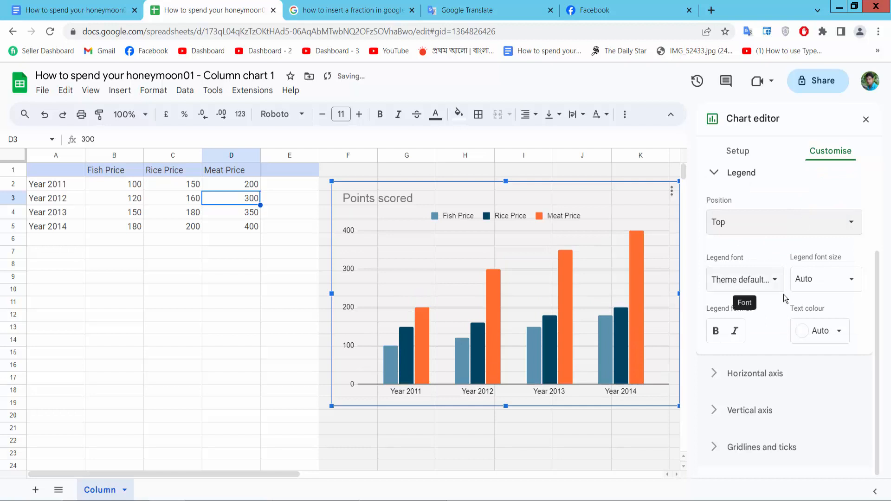
Examine the chart's horizontal axis, vertical axis, chart style and setup options, and switch back to the Google Docs document.
click(748, 373)
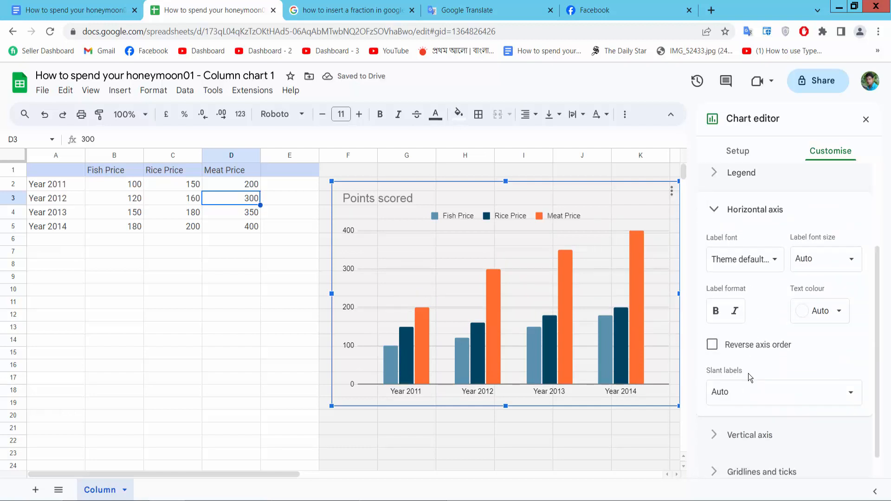
click(749, 409)
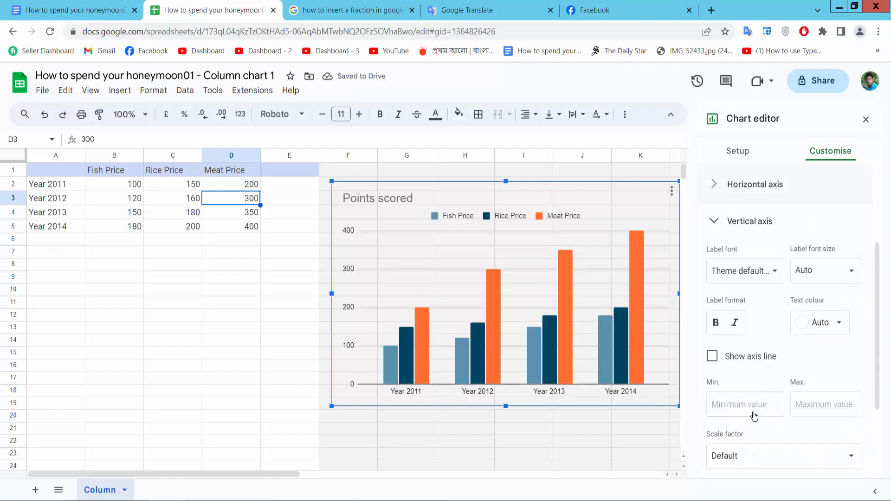
scroll(815, 369, up, 3)
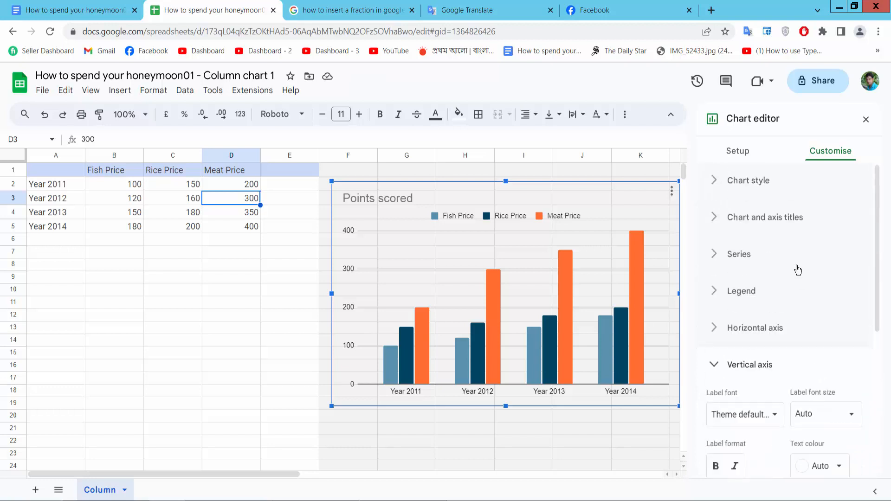
click(739, 183)
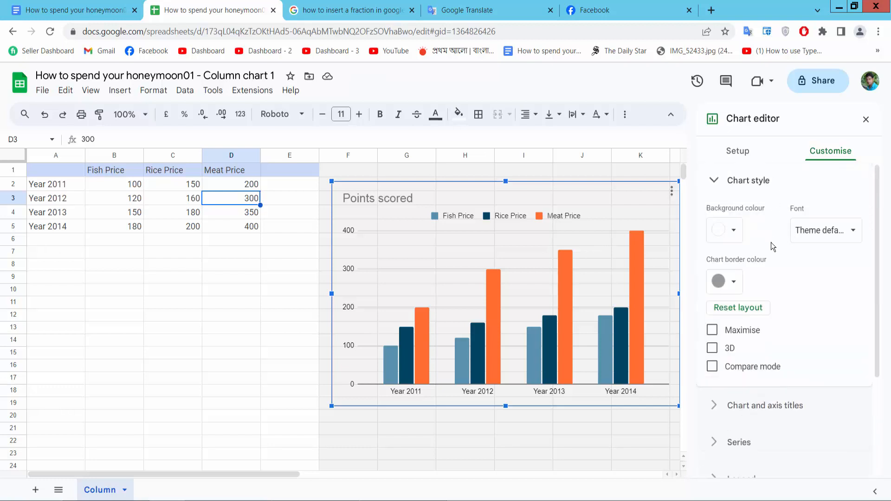
click(738, 153)
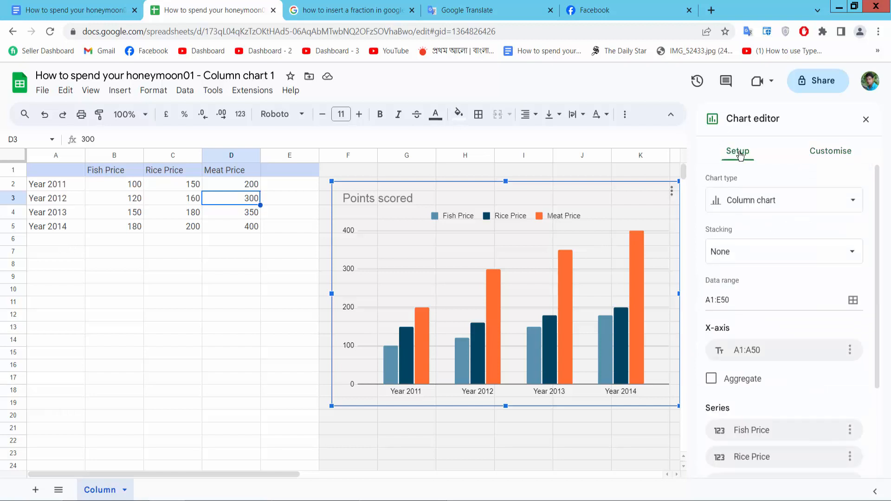
scroll(775, 255, down, 3)
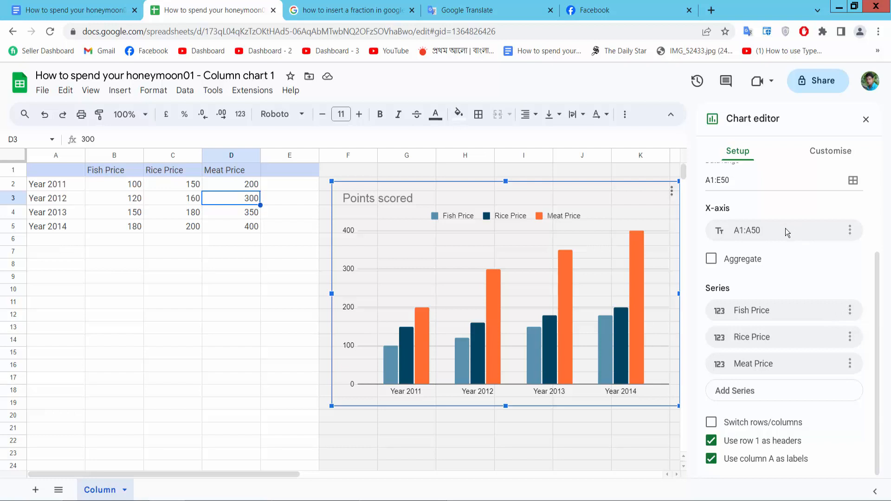
click(71, 10)
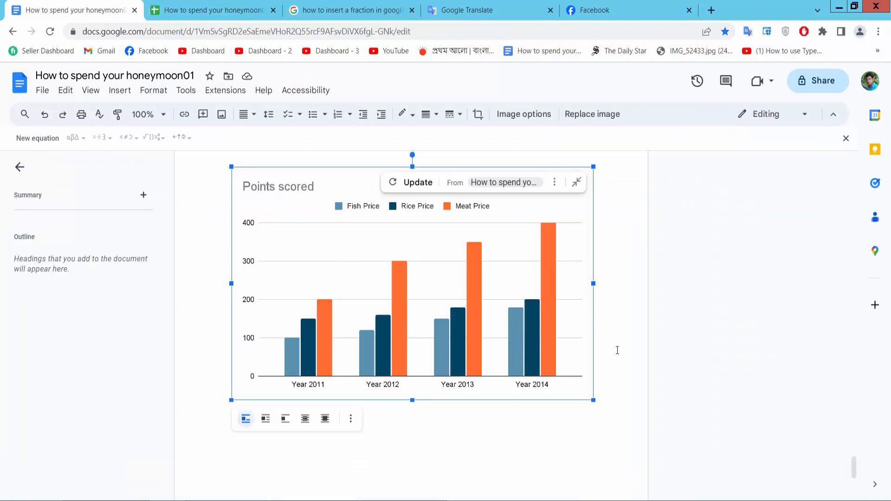